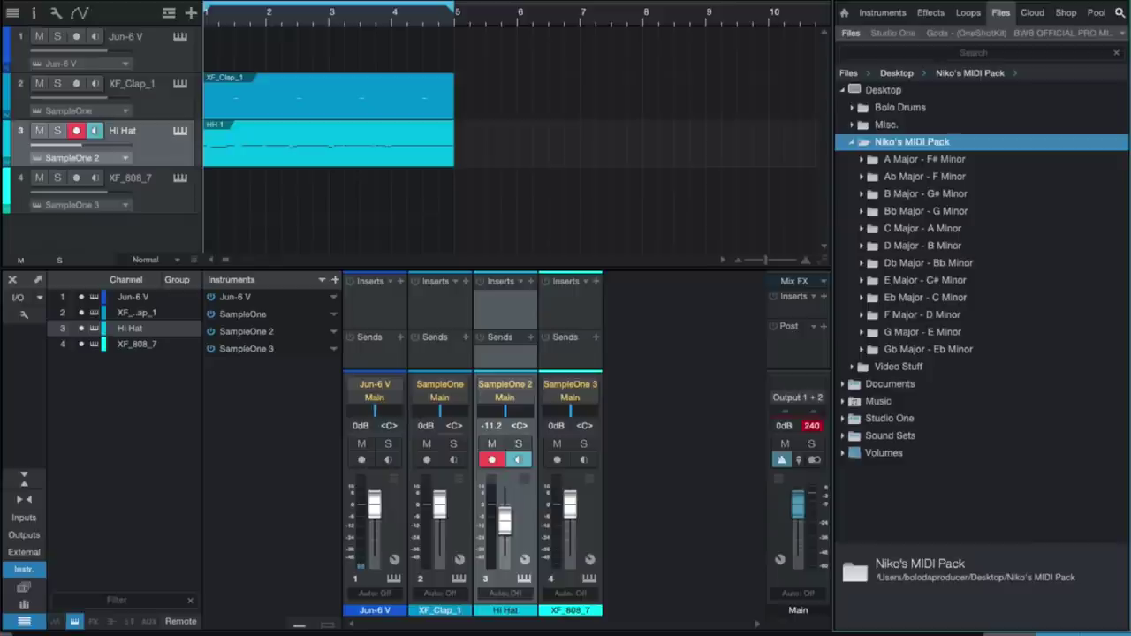
Look through the genre folders in 1 - Best Melodies and 2 - Best Chords under the MIDI pack's C Major - A Minor folder.
{"action": "key", "text": "space"}
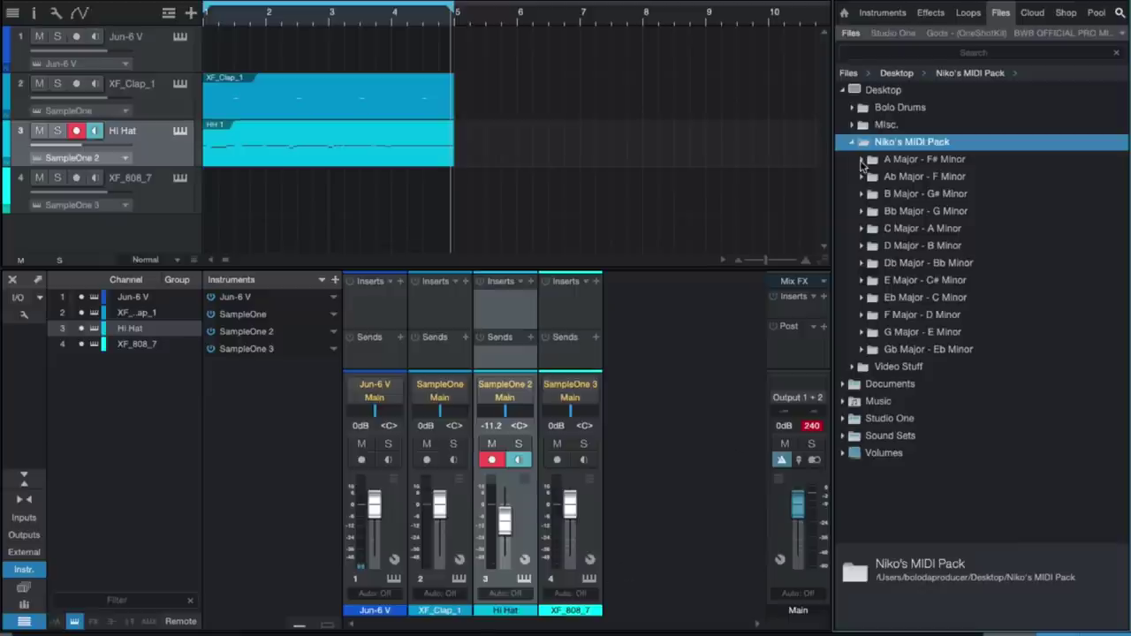
{"action": "left_click", "coordinate": [861, 229]}
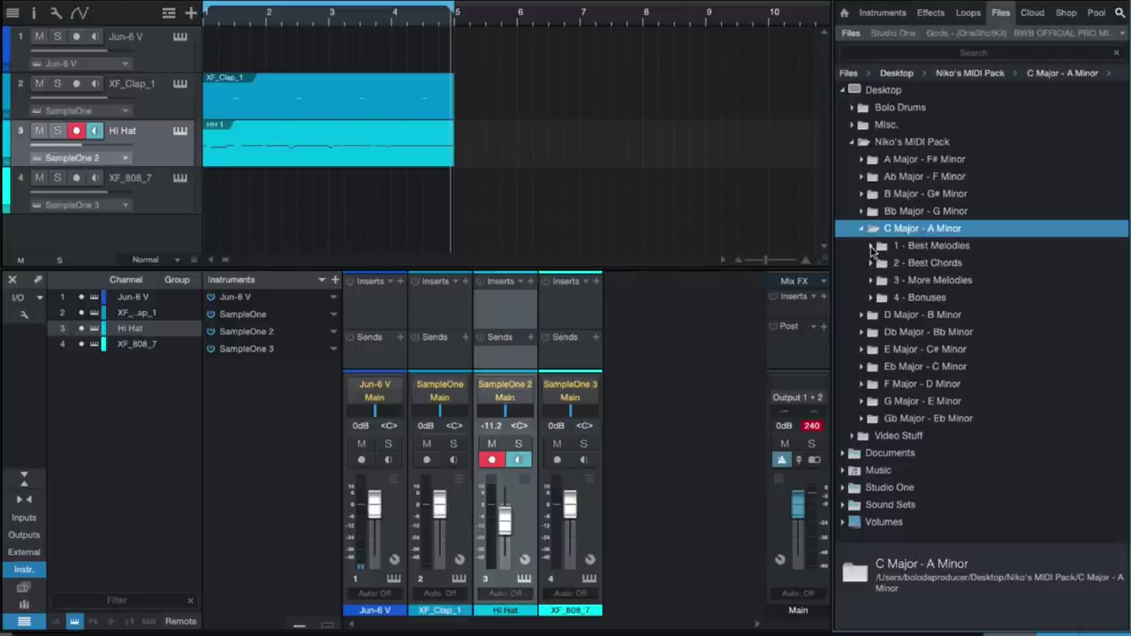
{"action": "left_click", "coordinate": [872, 248]}
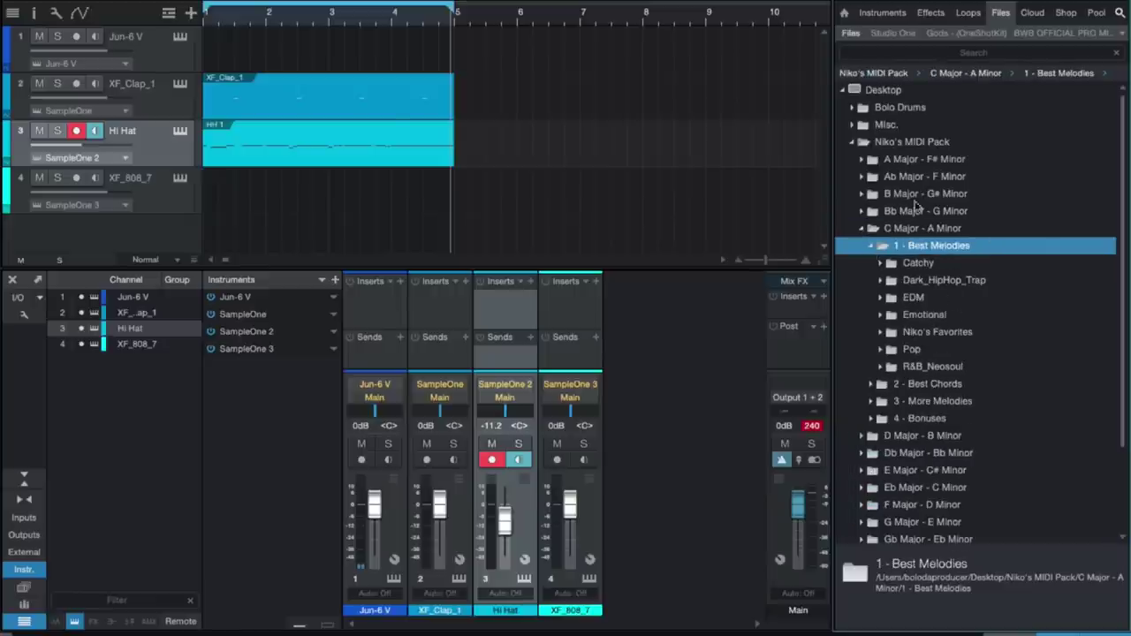
{"action": "left_click", "coordinate": [870, 247]}
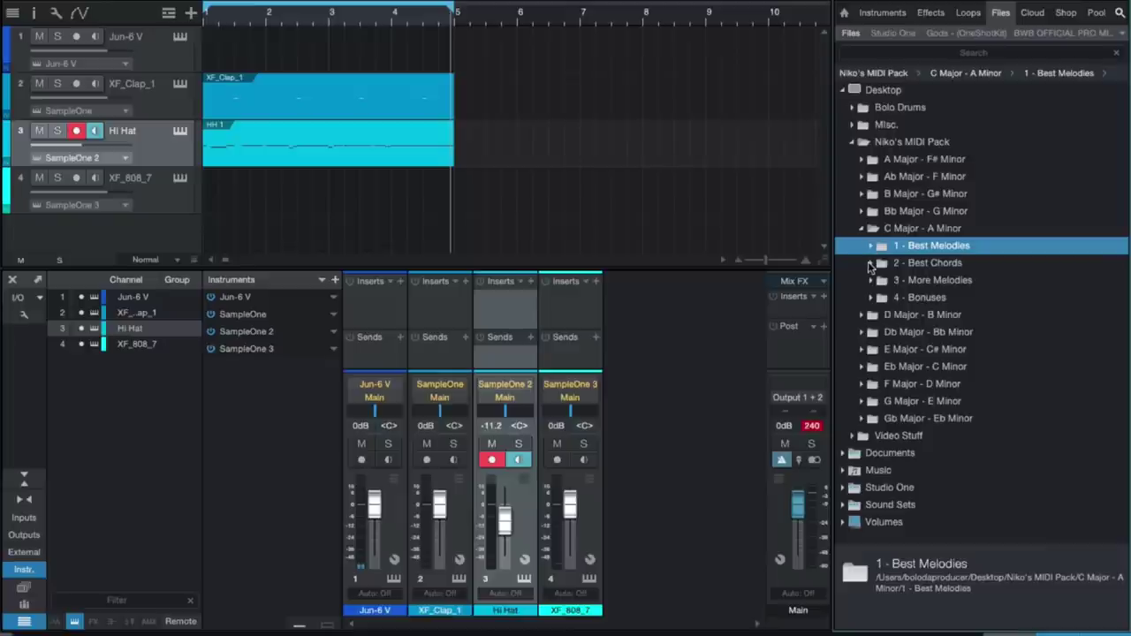
{"action": "left_click", "coordinate": [870, 263]}
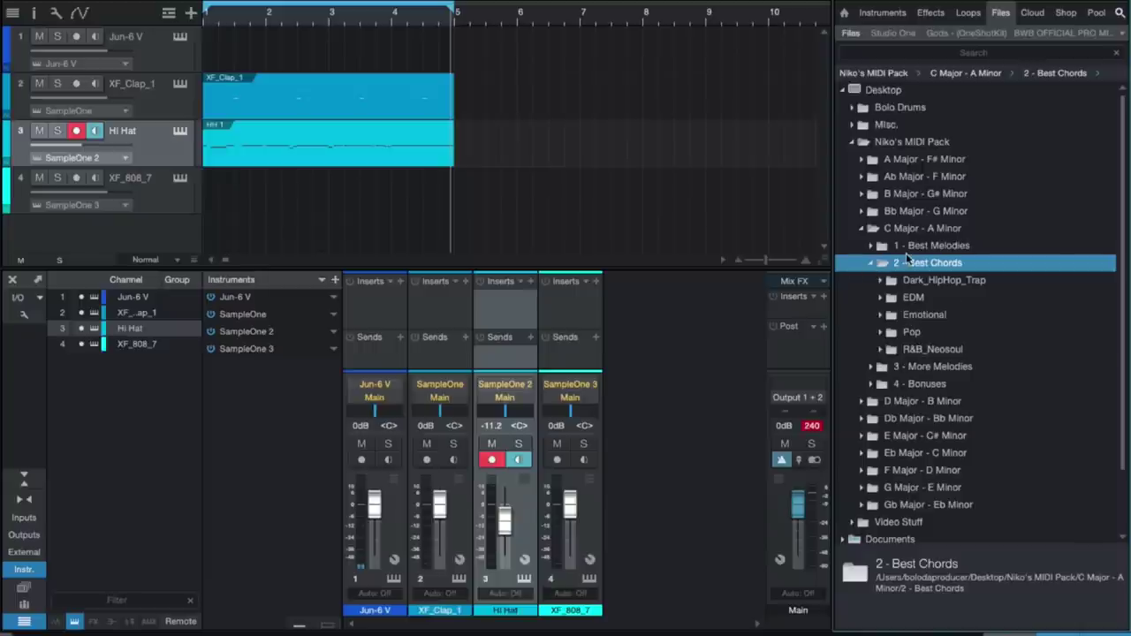
{"action": "left_click", "coordinate": [871, 264]}
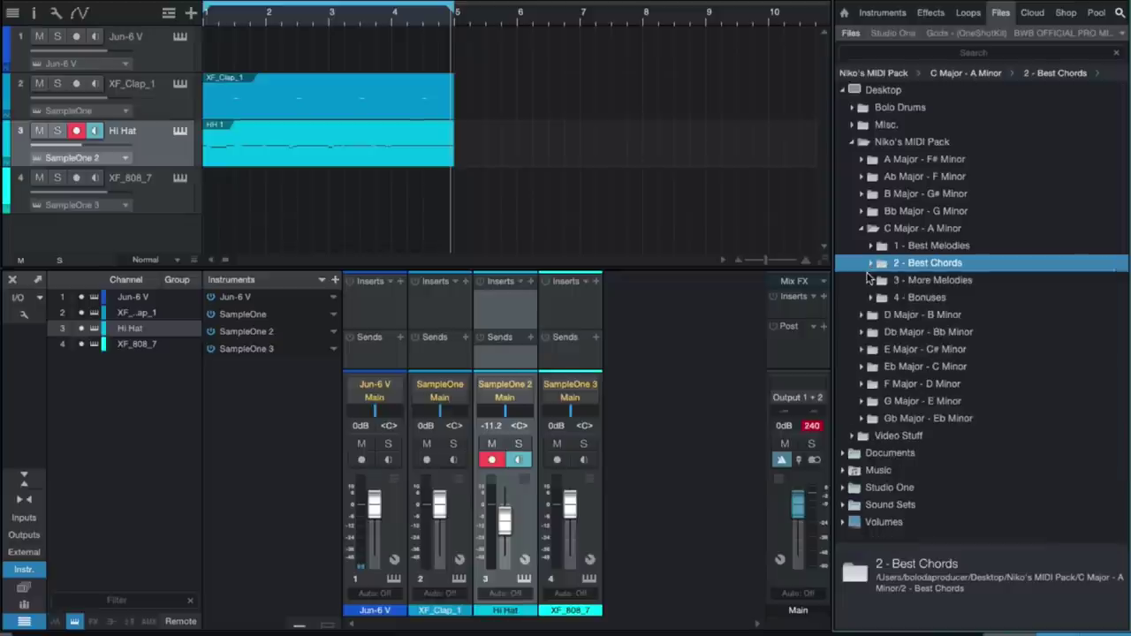
Look through the chord progression folders in 115-130bpm under 3 - More Melodies.
{"action": "left_click", "coordinate": [870, 281]}
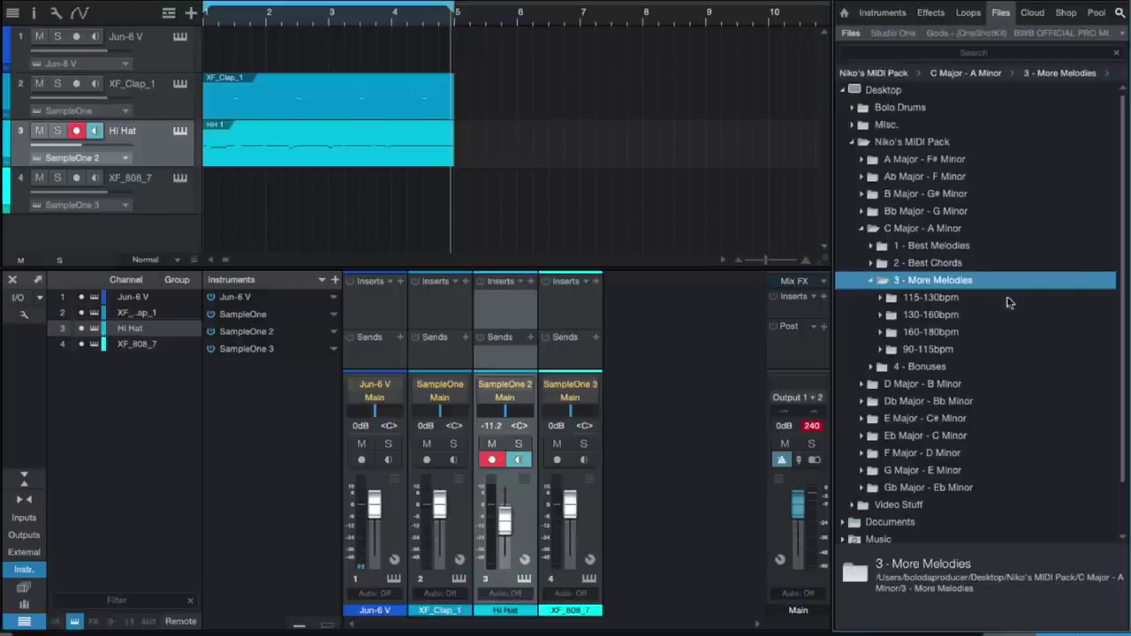
{"action": "left_click", "coordinate": [891, 301]}
{"action": "scroll", "coordinate": [937, 353], "scroll_direction": "down", "scroll_amount": 5}
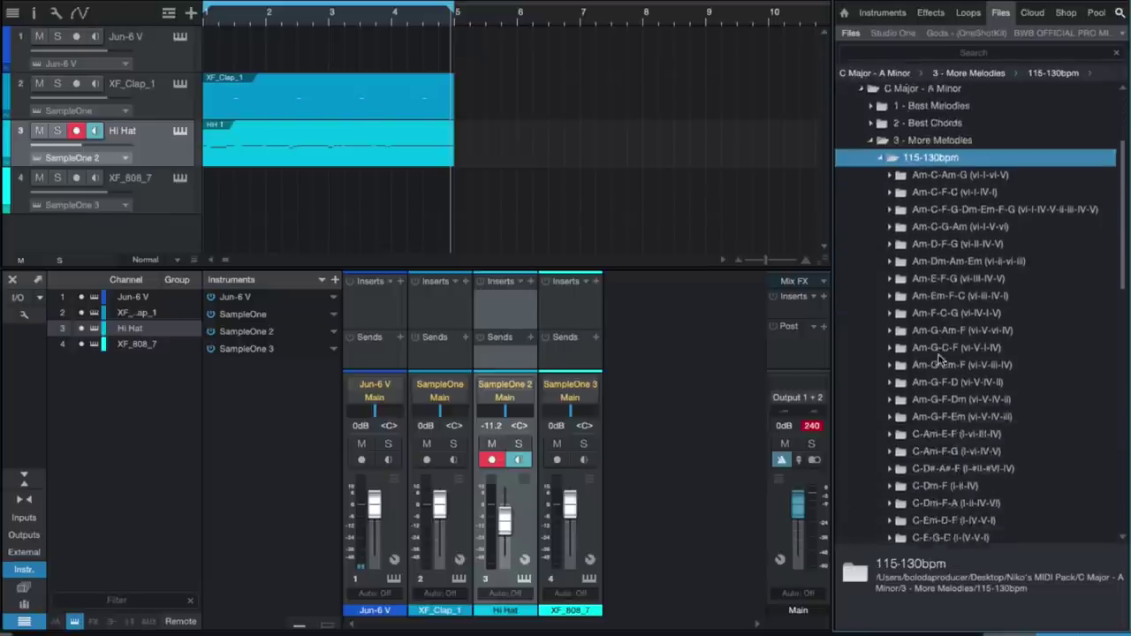
{"action": "scroll", "coordinate": [936, 353], "scroll_direction": "down", "scroll_amount": 10}
{"action": "scroll", "coordinate": [910, 327], "scroll_direction": "up", "scroll_amount": 20}
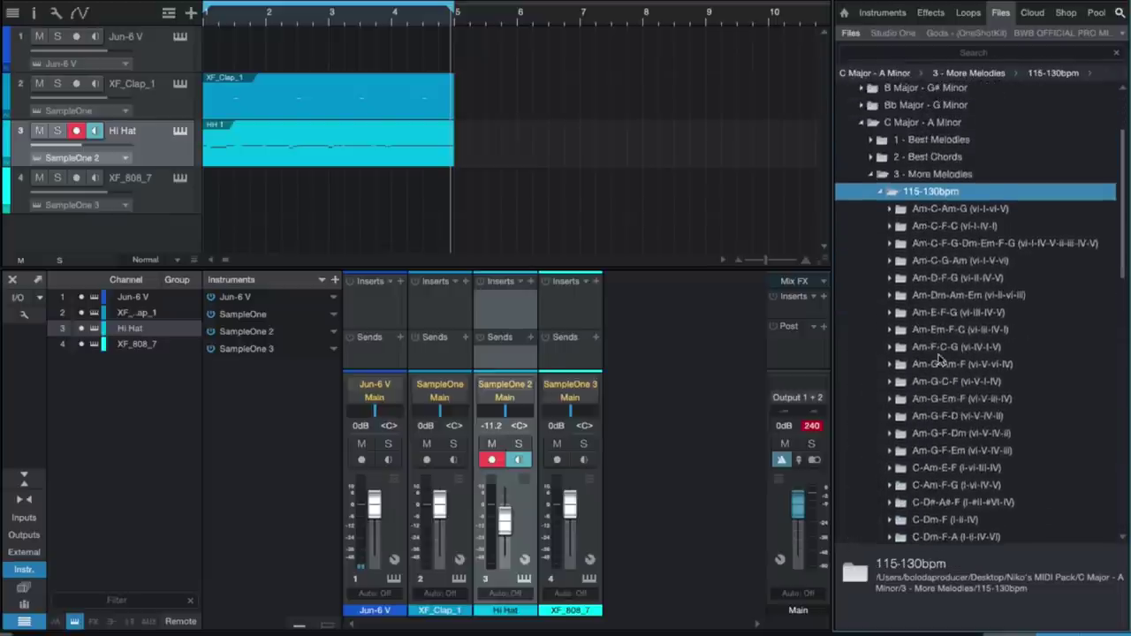
{"action": "left_click", "coordinate": [871, 228]}
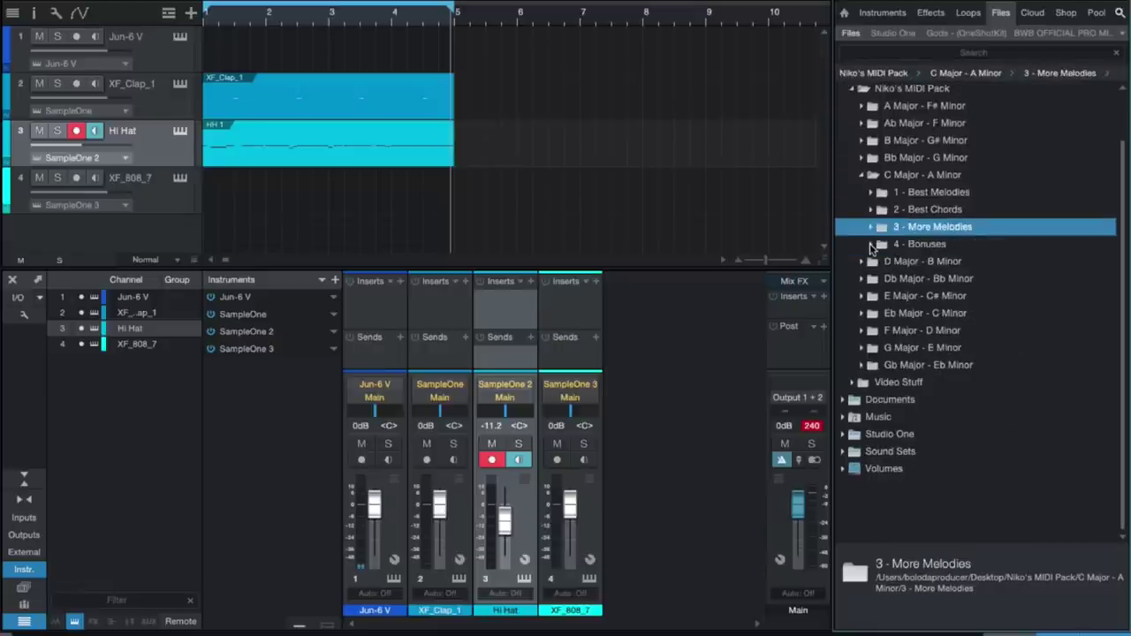
Look through the Arps and Chords folders inside 4 - Bonuses.
{"action": "left_click", "coordinate": [871, 257]}
{"action": "left_click", "coordinate": [880, 276]}
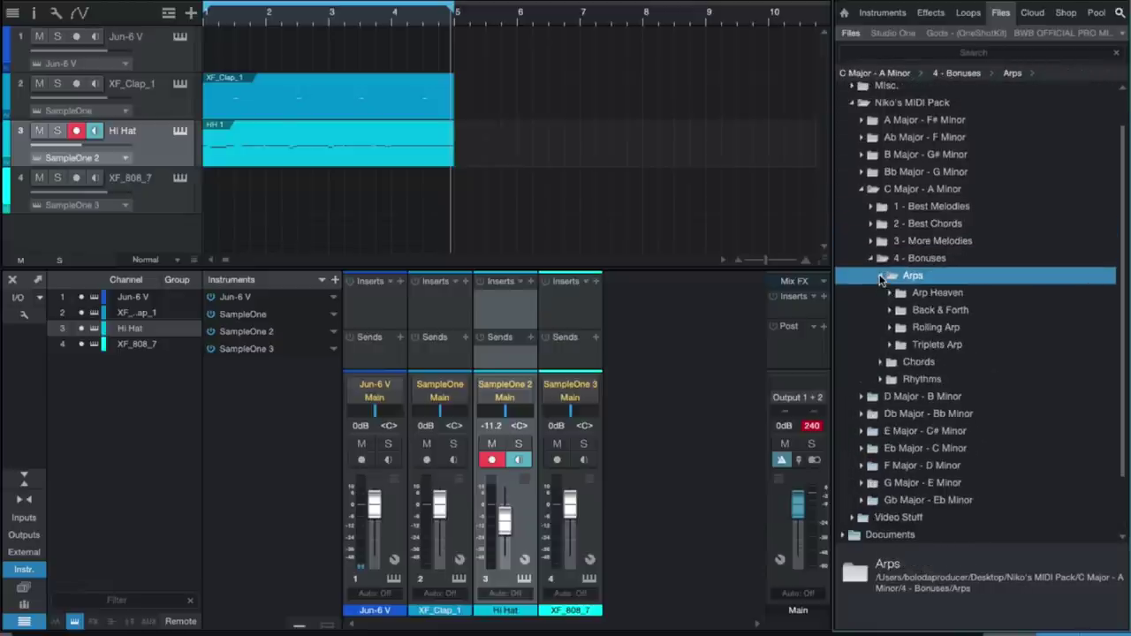
{"action": "left_click", "coordinate": [880, 364]}
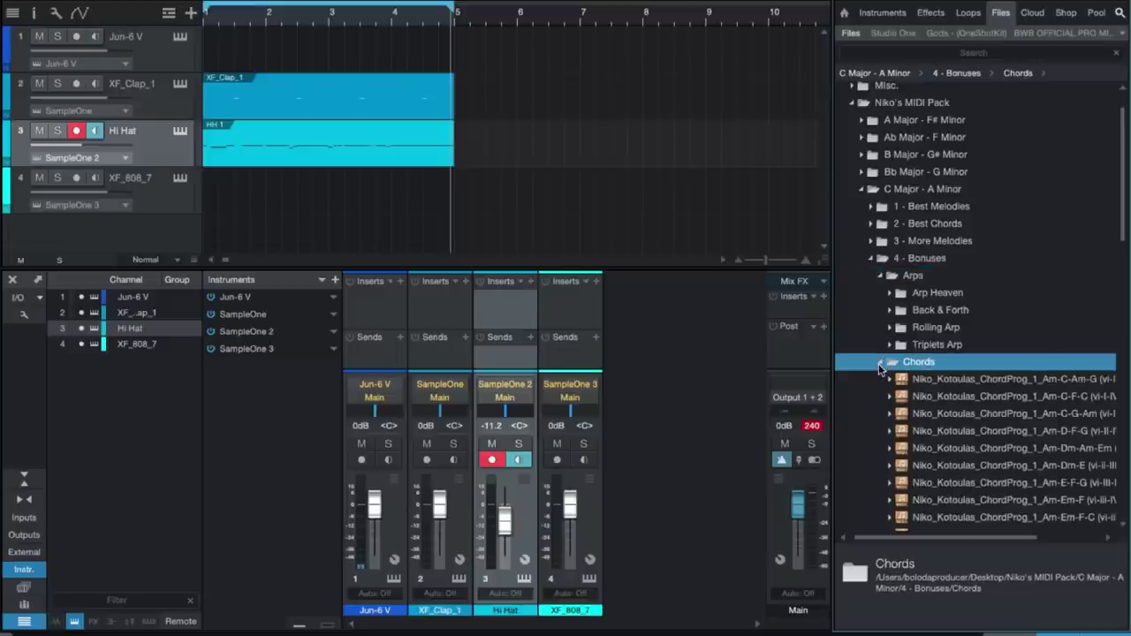
{"action": "left_click", "coordinate": [880, 366]}
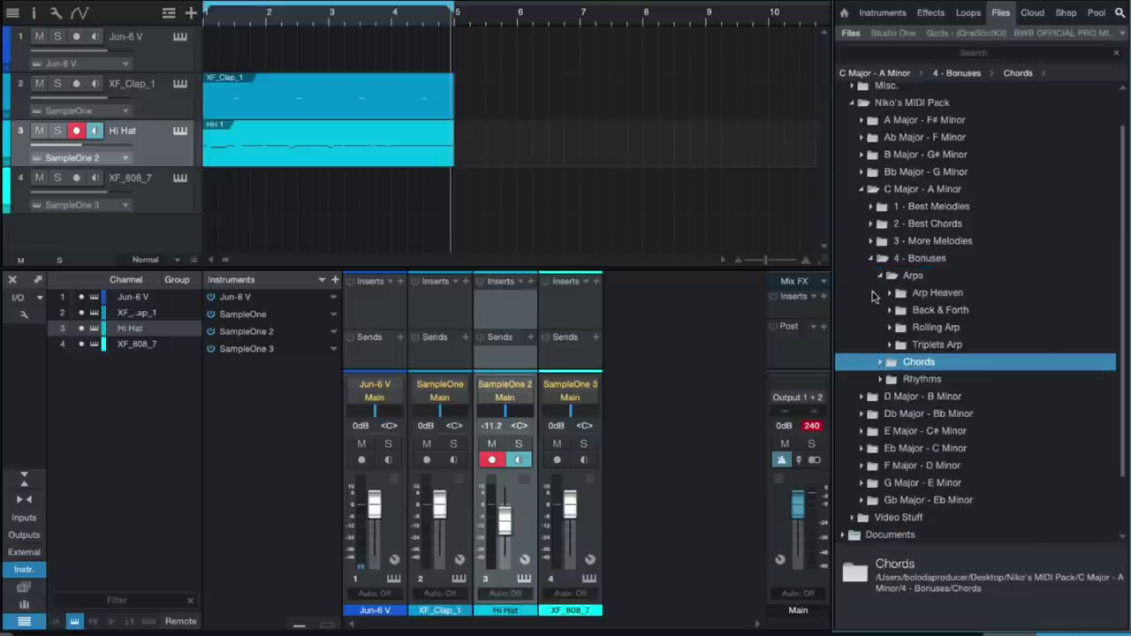
{"action": "left_click", "coordinate": [880, 278]}
{"action": "left_click", "coordinate": [870, 260]}
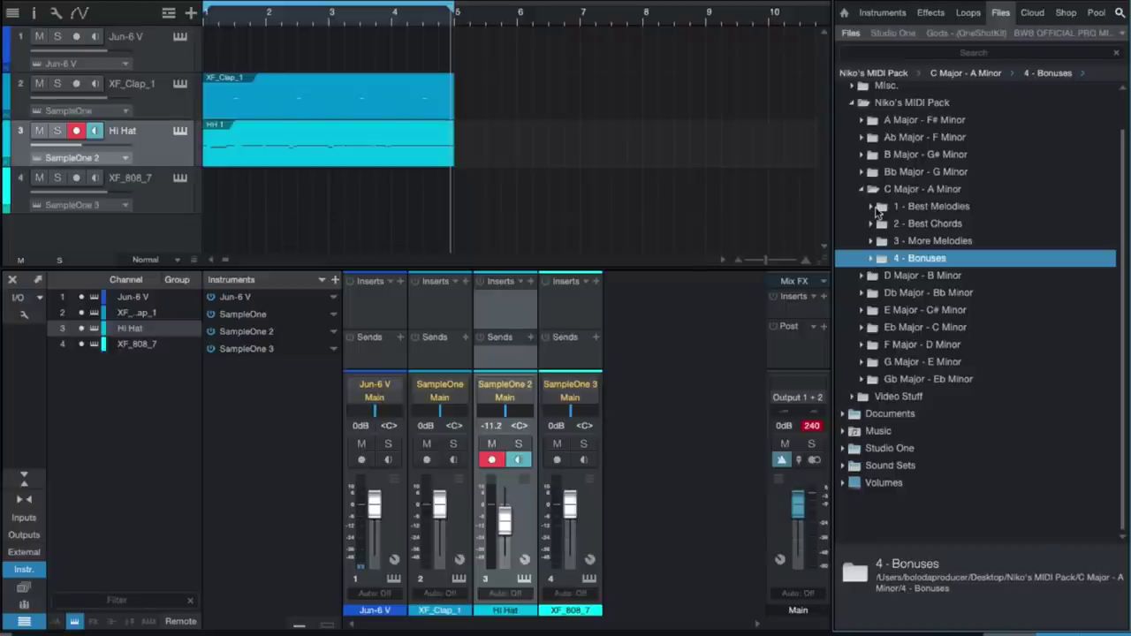
{"action": "scroll", "coordinate": [883, 221], "scroll_direction": "up", "scroll_amount": 2}
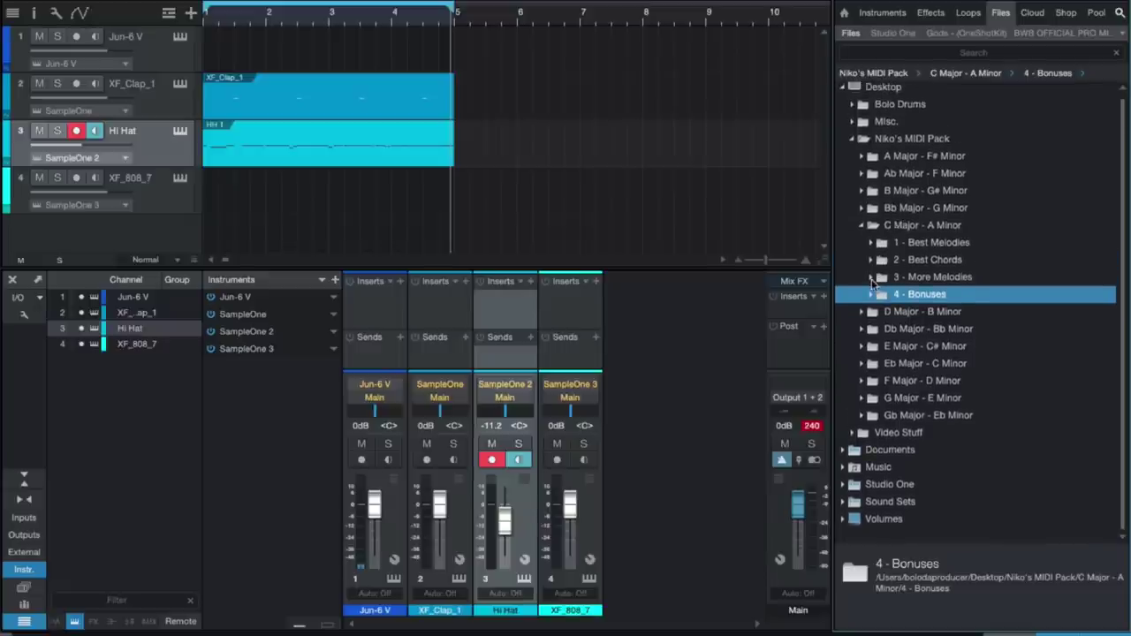
Place Melody 1 from the 115-130bpm folder Am-Dm-Am-Em (vi-ii-vi-iii) at bar 1 on the Jun-6 V track and play the song.
{"action": "left_click", "coordinate": [869, 280]}
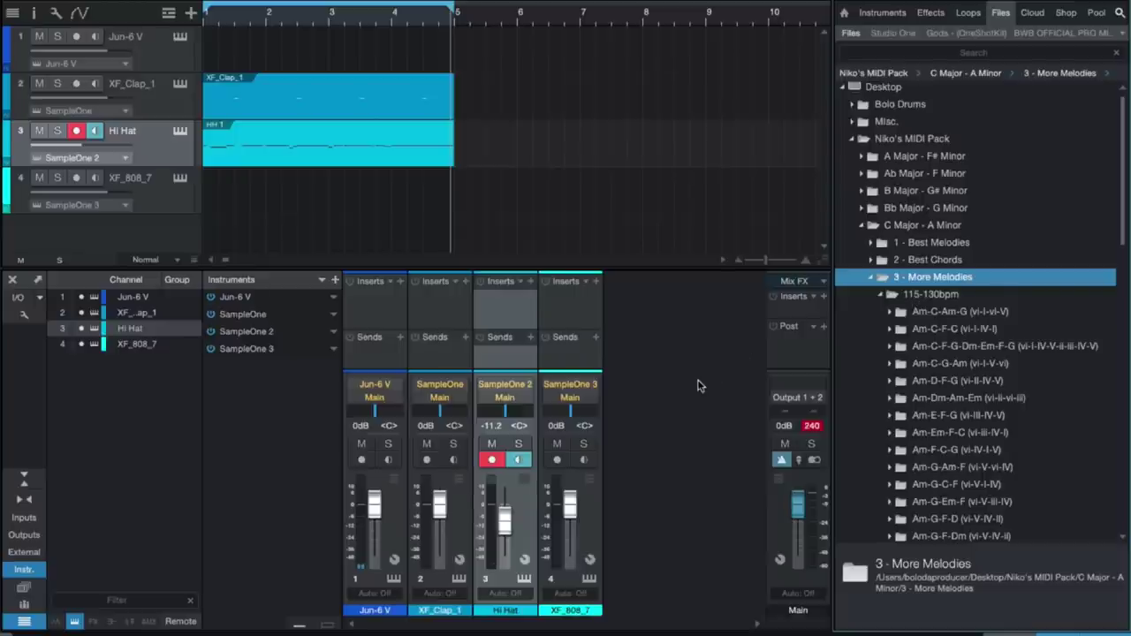
{"action": "left_click", "coordinate": [889, 400]}
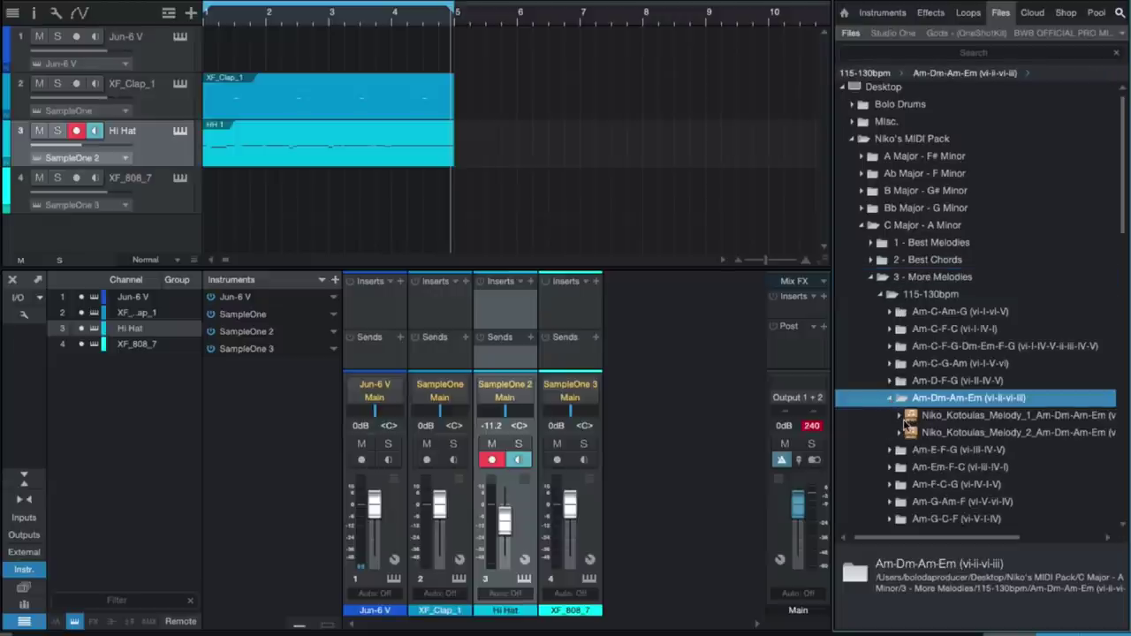
{"action": "left_click_drag", "start_coordinate": [910, 423], "coordinate": [242, 35]}
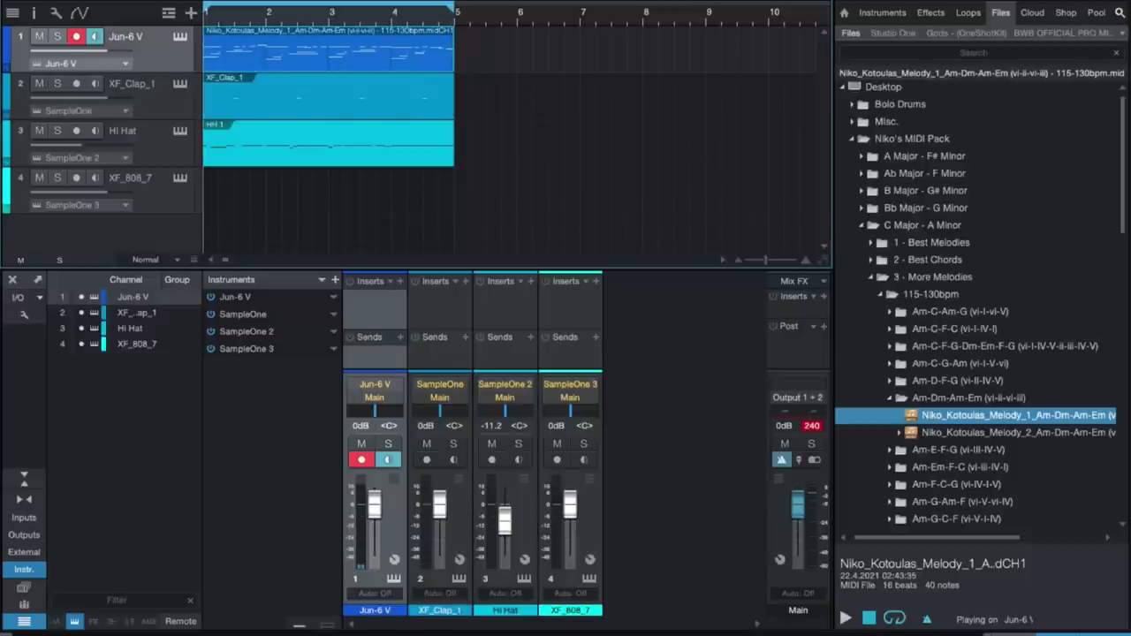
{"action": "key", "text": "space"}
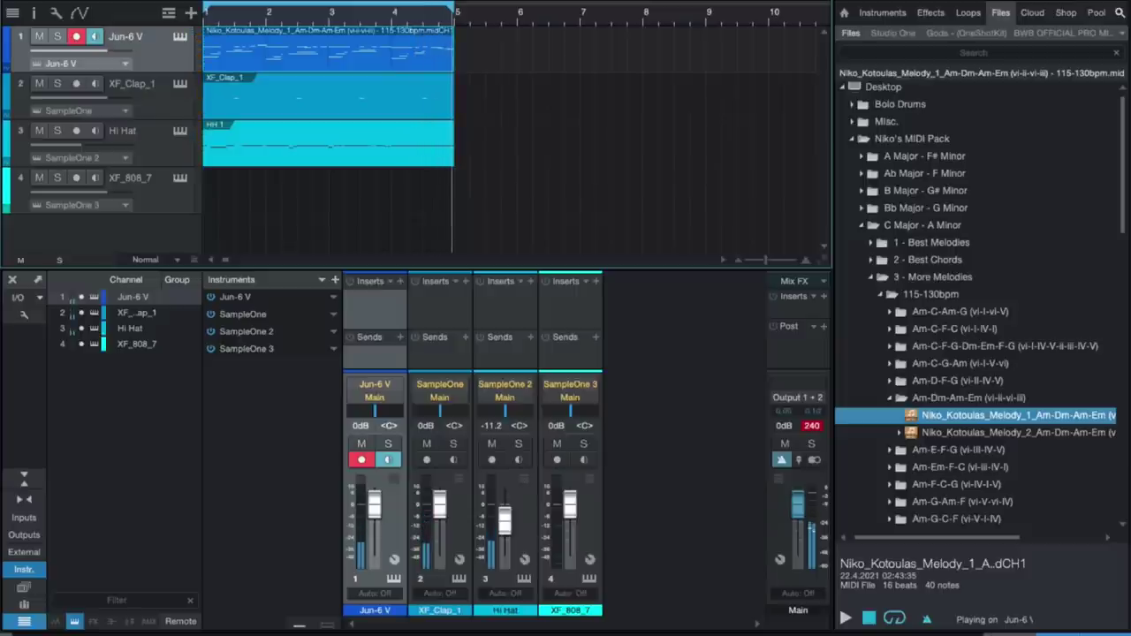
Audition the Jun-6 V synth's presets against the melody and load Migrating Lead.
{"action": "left_click", "coordinate": [179, 36]}
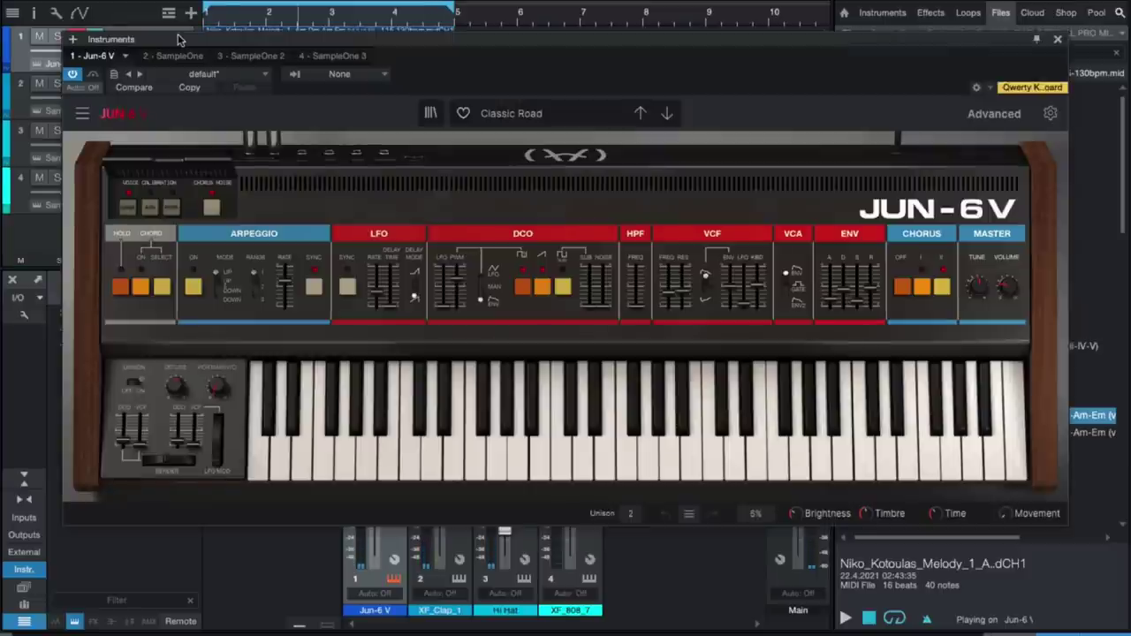
{"action": "left_click", "coordinate": [667, 120]}
{"action": "left_click", "coordinate": [667, 120]}
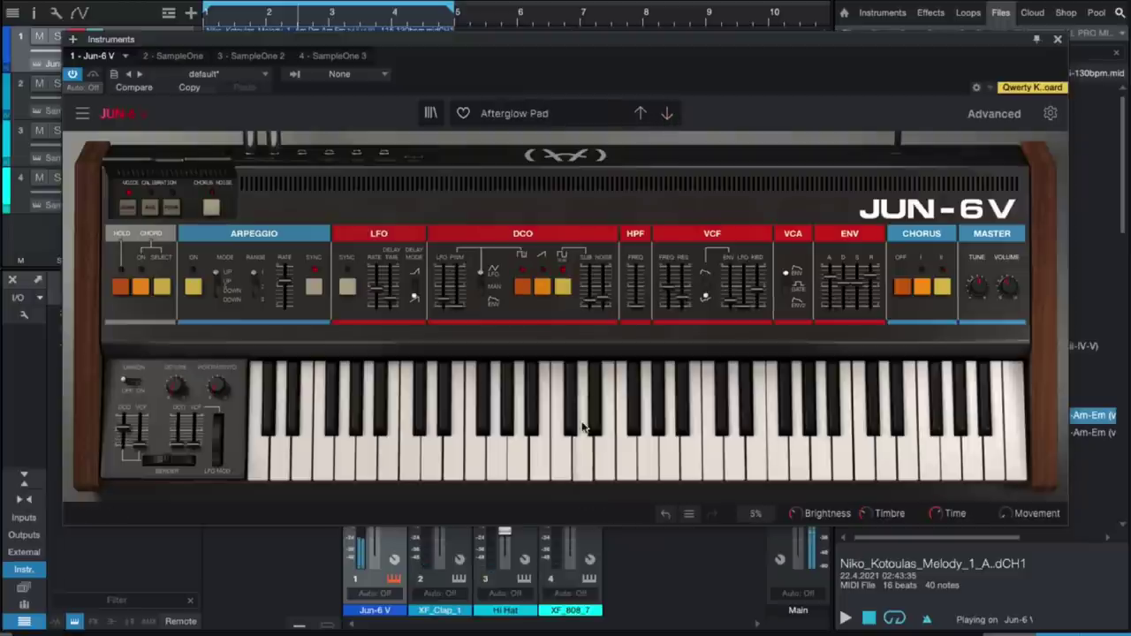
{"action": "left_click", "coordinate": [668, 114]}
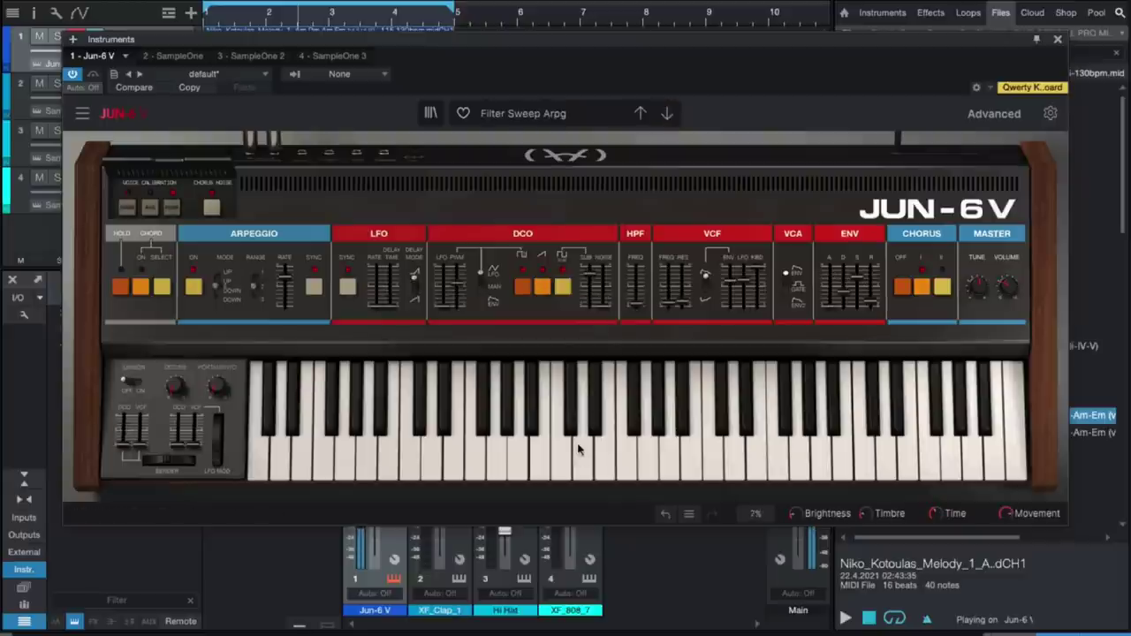
{"action": "left_click", "coordinate": [668, 114]}
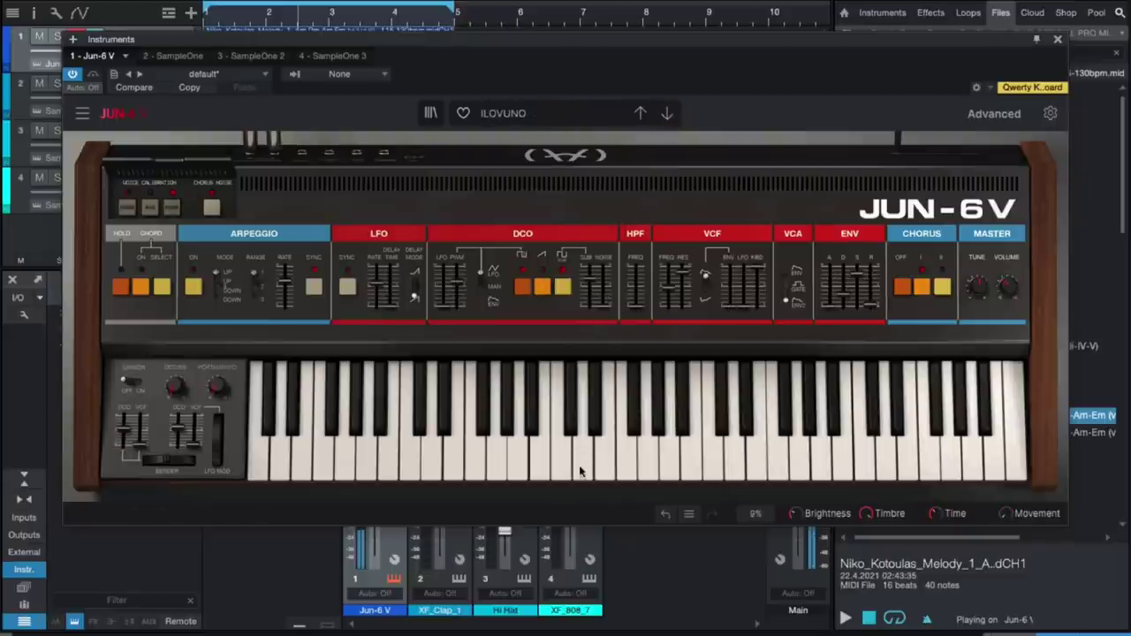
{"action": "left_click", "coordinate": [667, 114]}
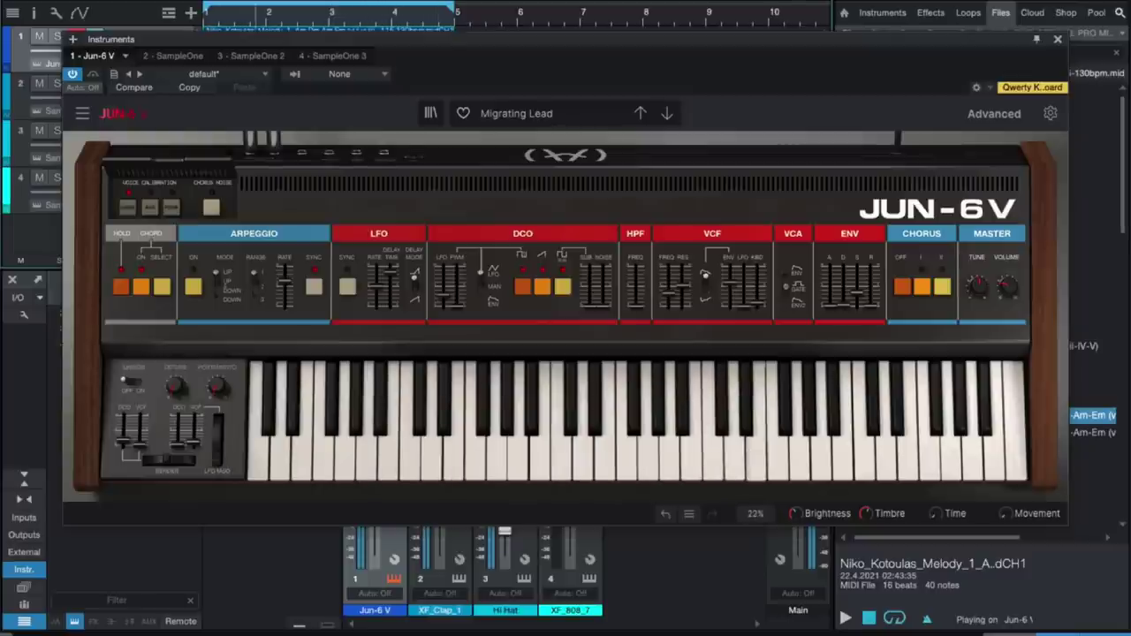
{"action": "left_click", "coordinate": [1059, 41]}
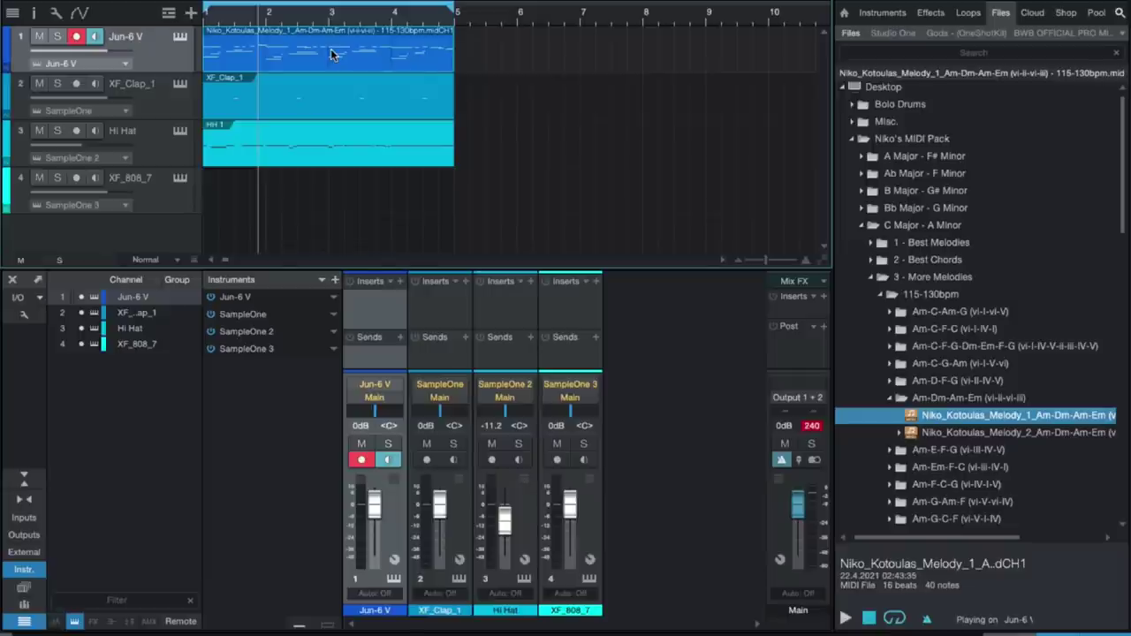
Open the Jun-6 V melody in an enlarged piano roll and copy its five lowest bass notes.
{"action": "double_click", "coordinate": [274, 58]}
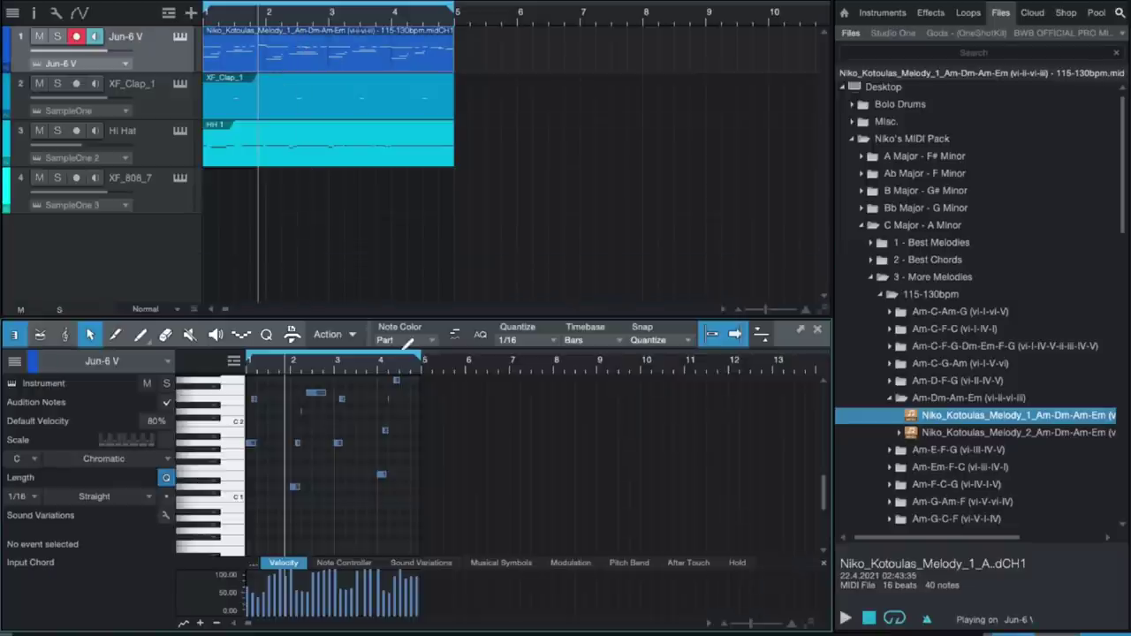
{"action": "left_click_drag", "start_coordinate": [451, 309], "coordinate": [455, 69]}
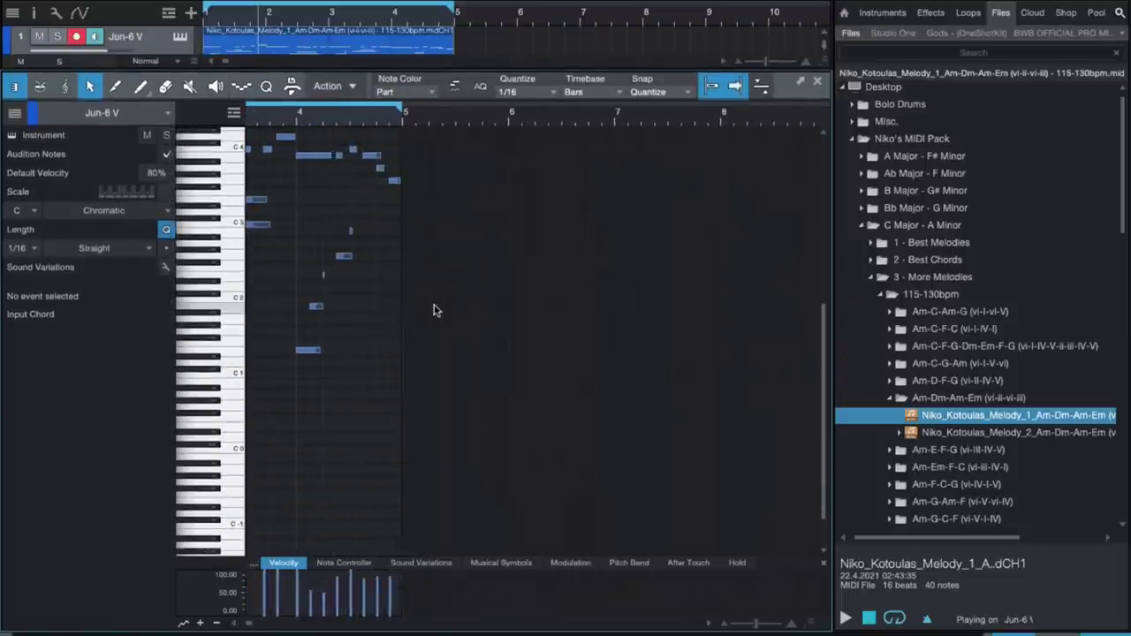
{"action": "scroll", "coordinate": [433, 309], "scroll_direction": "up", "scroll_amount": 3}
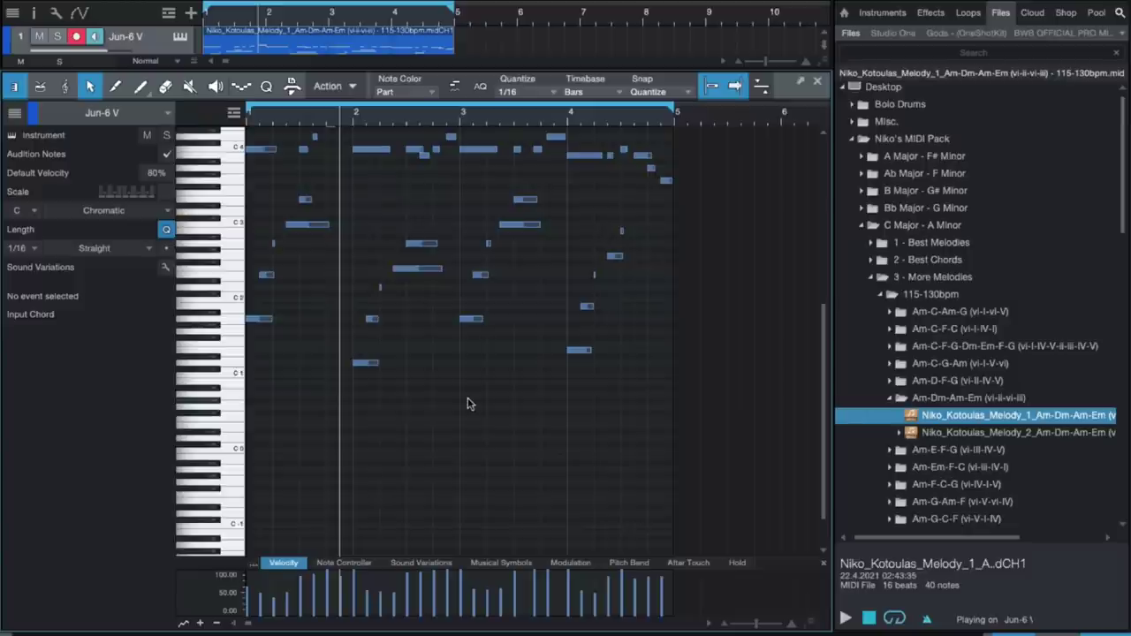
{"action": "left_click_drag", "start_coordinate": [633, 394], "coordinate": [247, 320]}
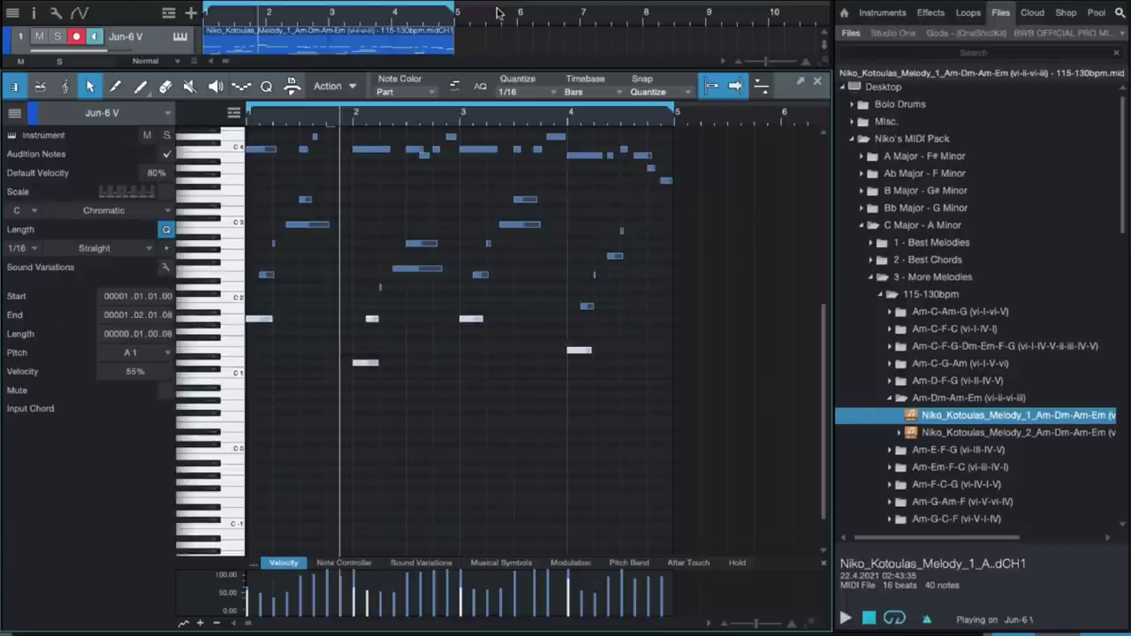
{"action": "left_click", "coordinate": [557, 21]}
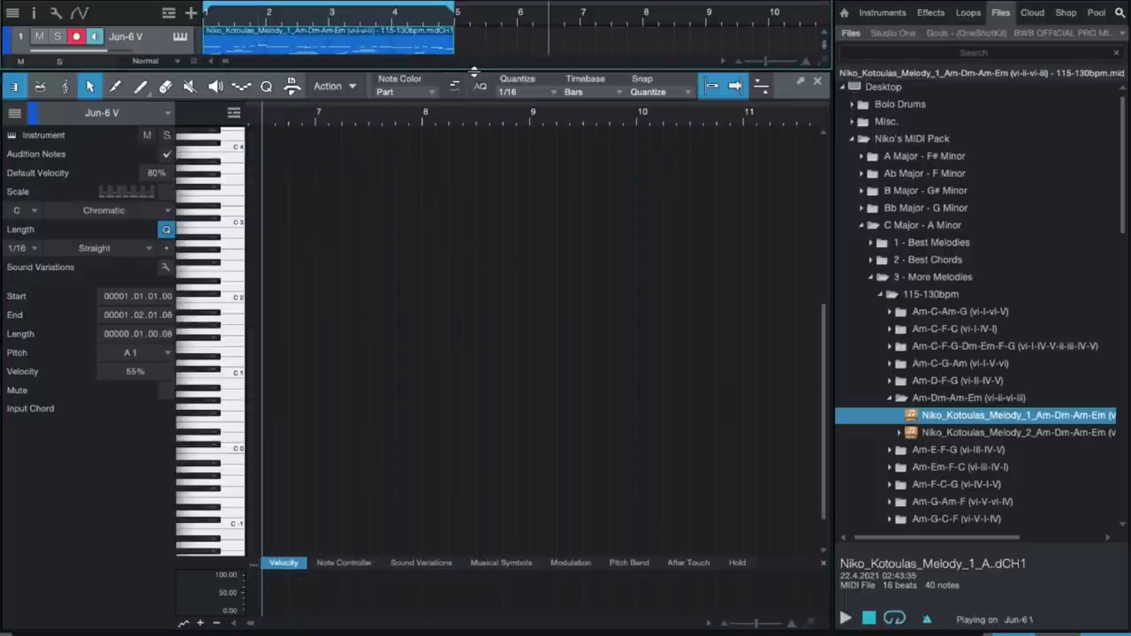
Create a four-bar part from bar 1 on the XF_808_7 track and paste the copied bass notes into it.
{"action": "left_click_drag", "start_coordinate": [475, 69], "coordinate": [475, 376]}
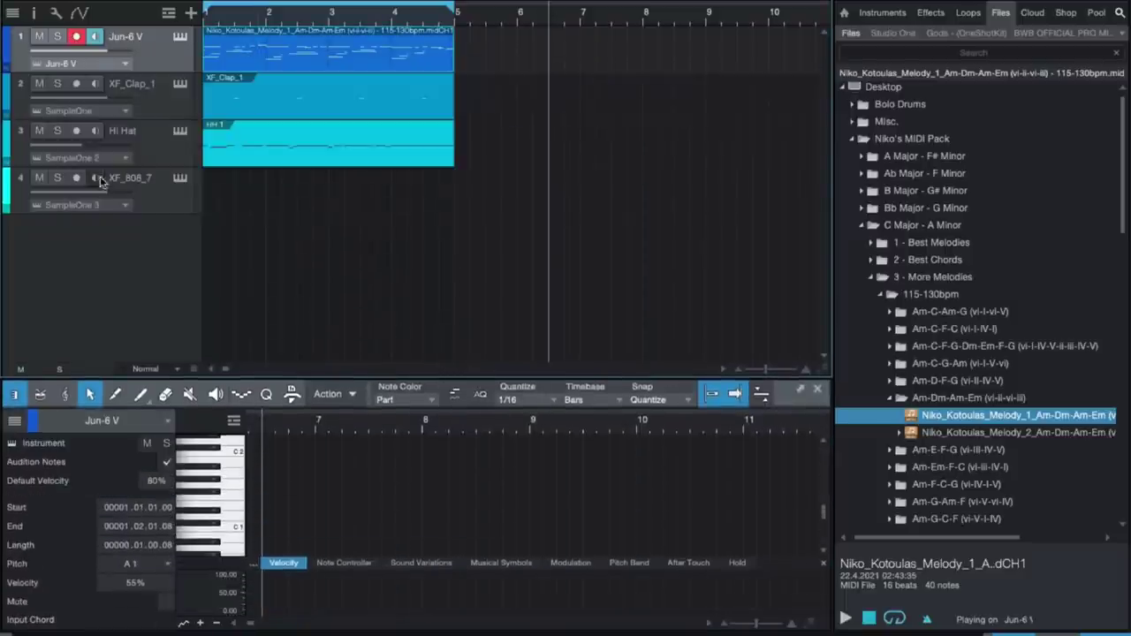
{"action": "double_click", "coordinate": [209, 203]}
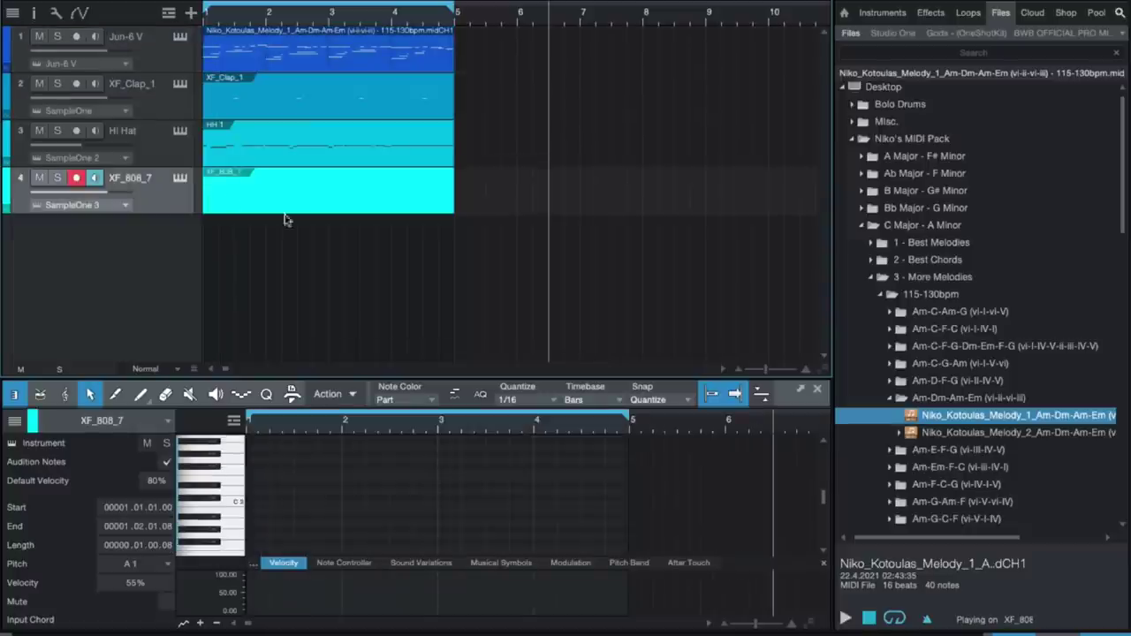
{"action": "left_click_drag", "start_coordinate": [298, 376], "coordinate": [336, 280]}
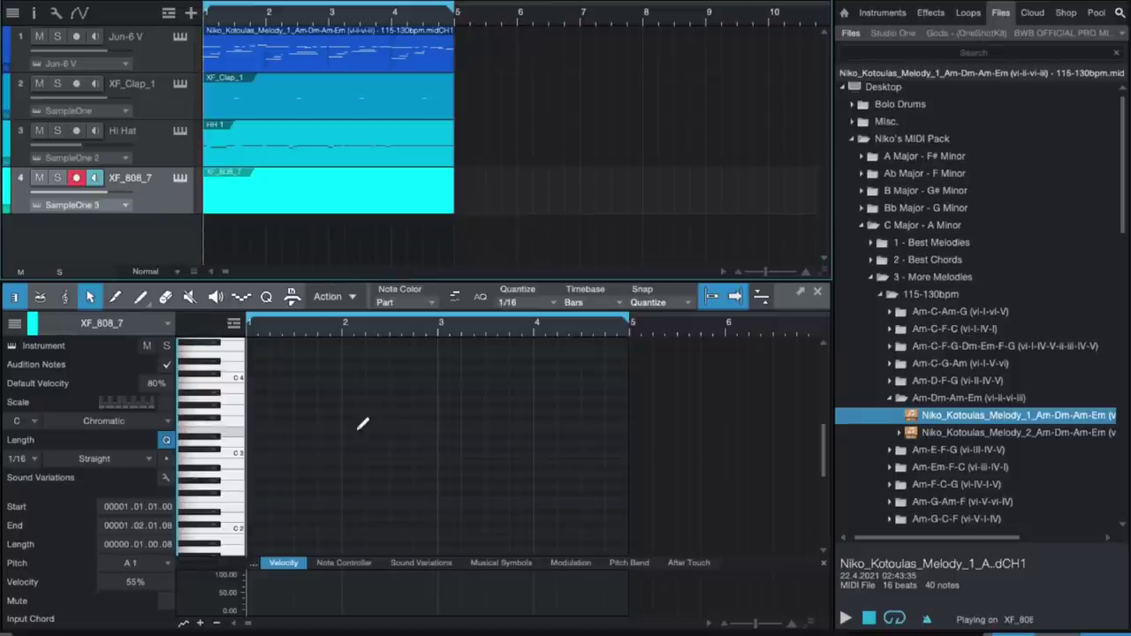
{"action": "scroll", "coordinate": [354, 434], "scroll_direction": "down", "scroll_amount": 5}
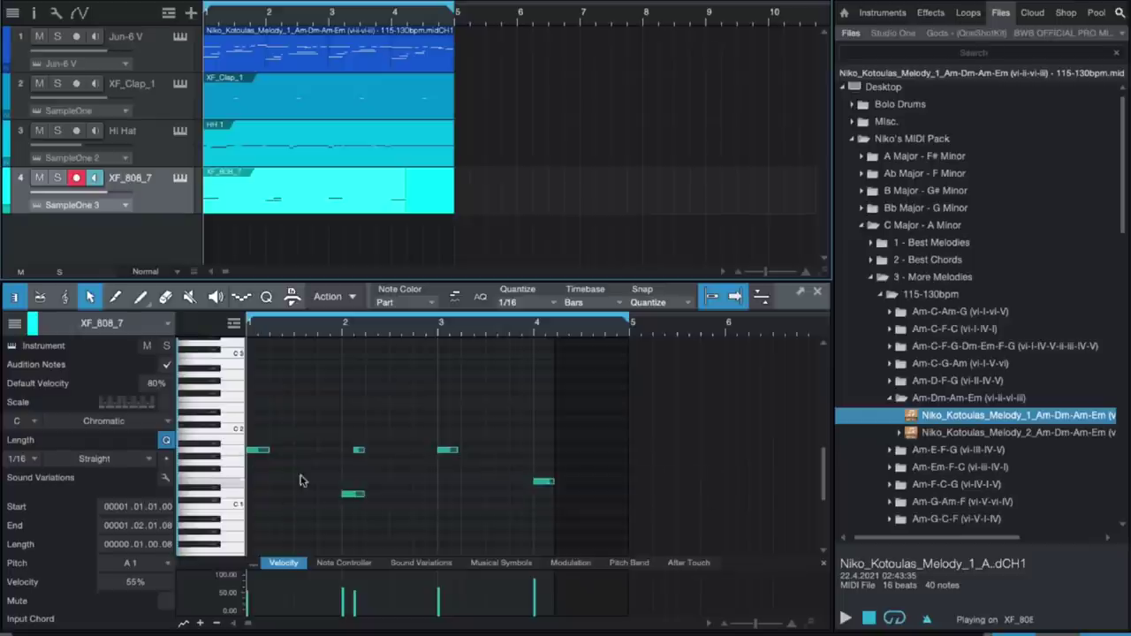
Transpose all five pasted bass notes on the XF_808_7 track up two octaves.
{"action": "left_click_drag", "start_coordinate": [574, 526], "coordinate": [245, 348]}
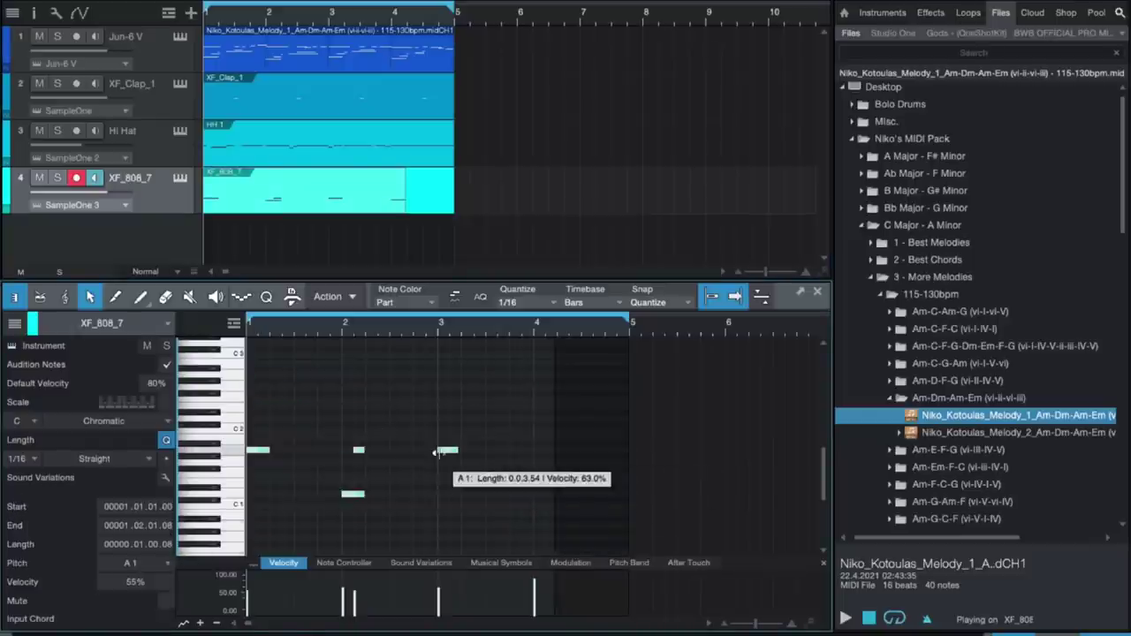
{"action": "key", "text": "shift+Up"}
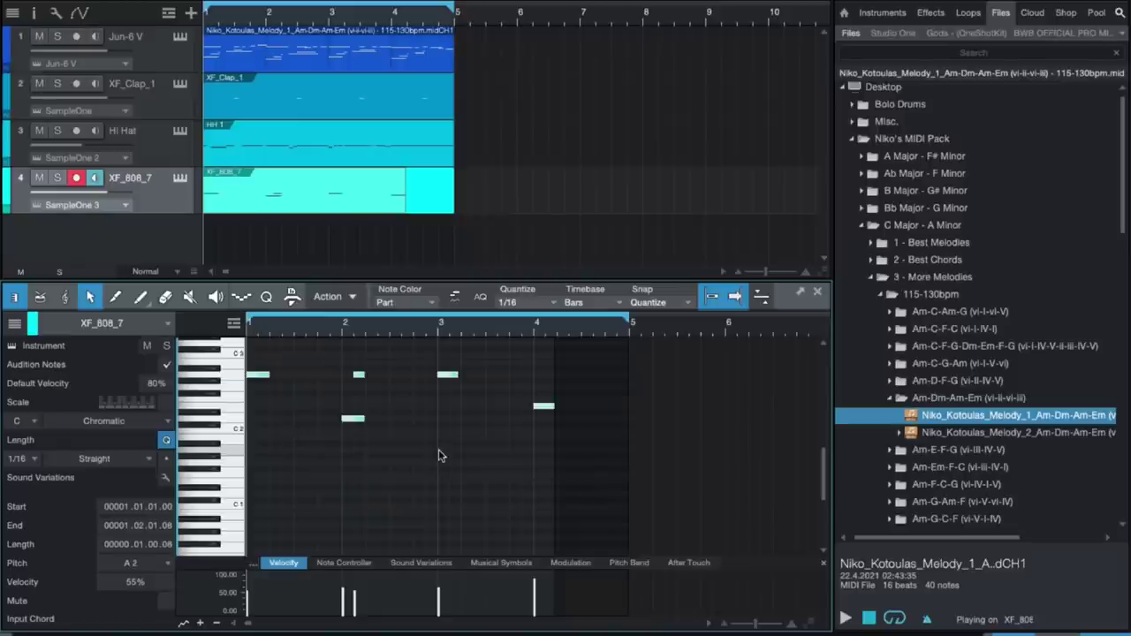
{"action": "scroll", "coordinate": [440, 455], "scroll_direction": "up", "scroll_amount": 7}
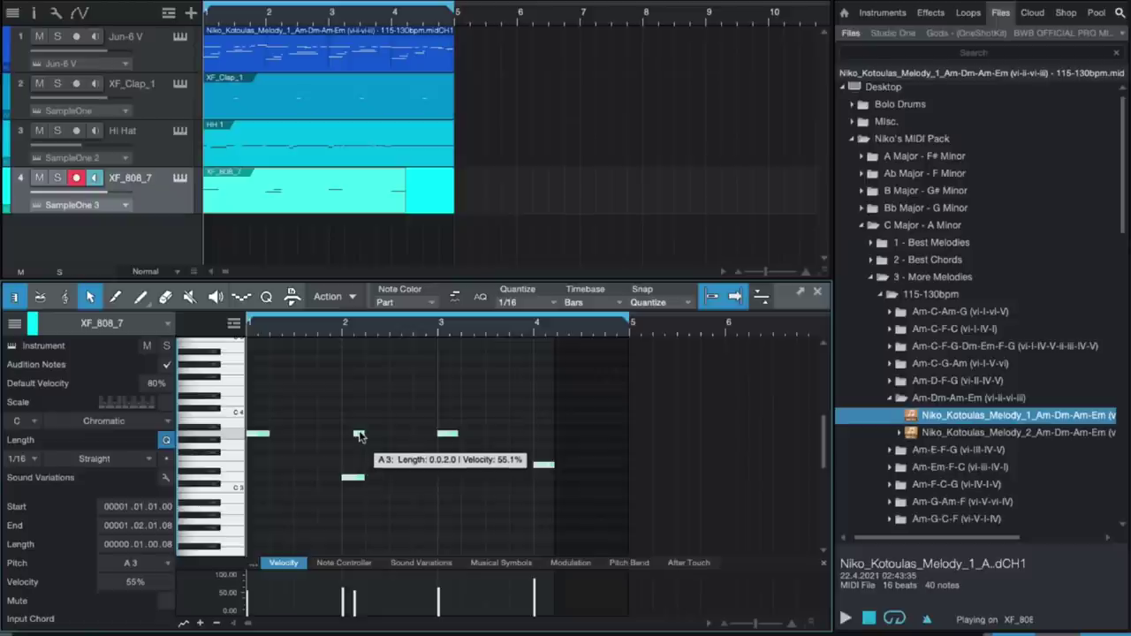
Delete the short A3 note in bar 2 of the 808 part and play the song to check the bass line.
{"action": "left_click_drag", "start_coordinate": [383, 436], "coordinate": [351, 435]}
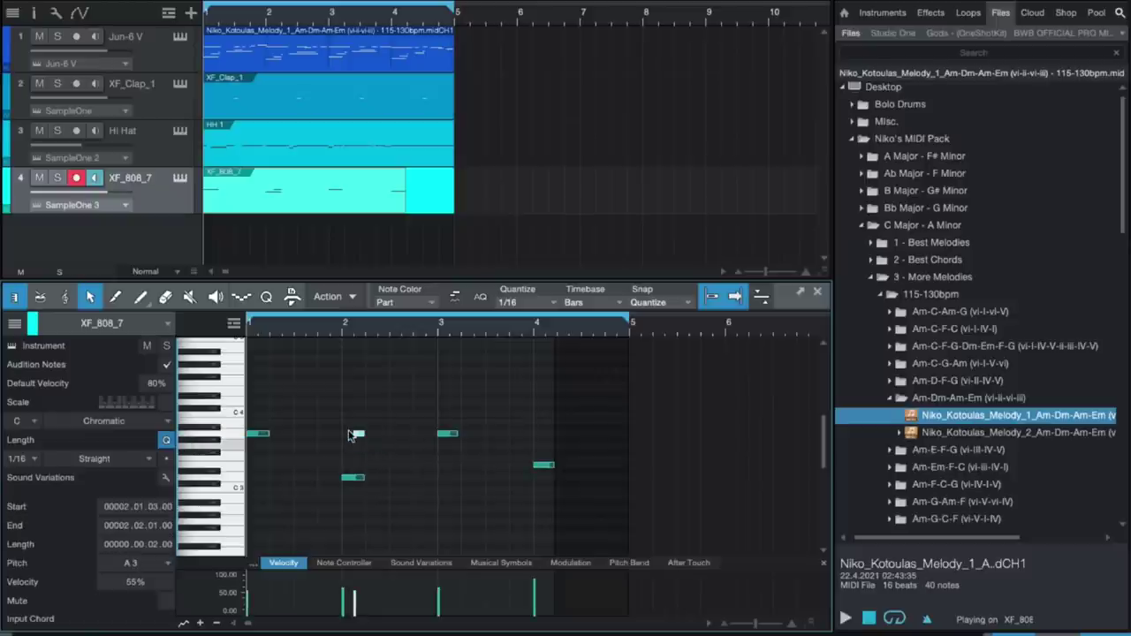
{"action": "left_click", "coordinate": [506, 439]}
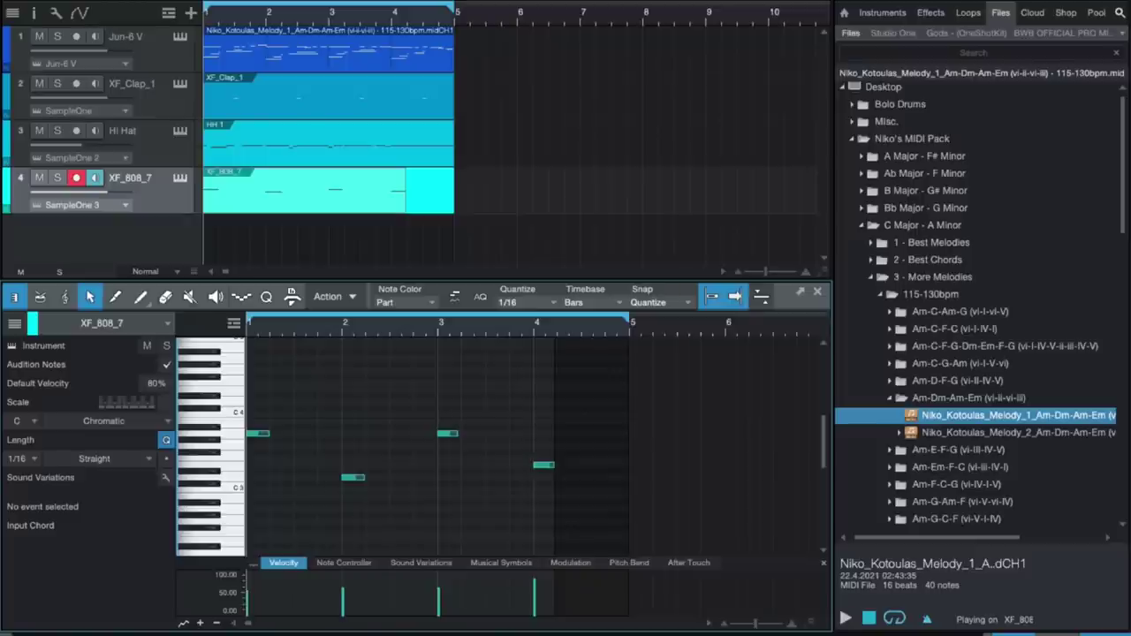
{"action": "key", "text": "space"}
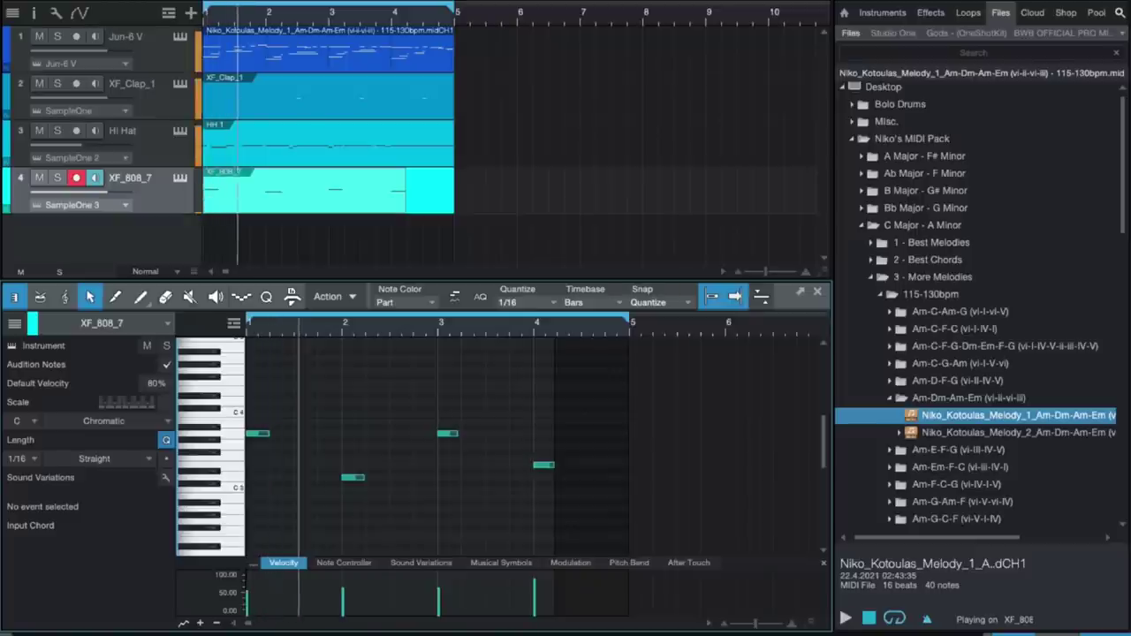
{"action": "mouse_move", "coordinate": [605, 629]}
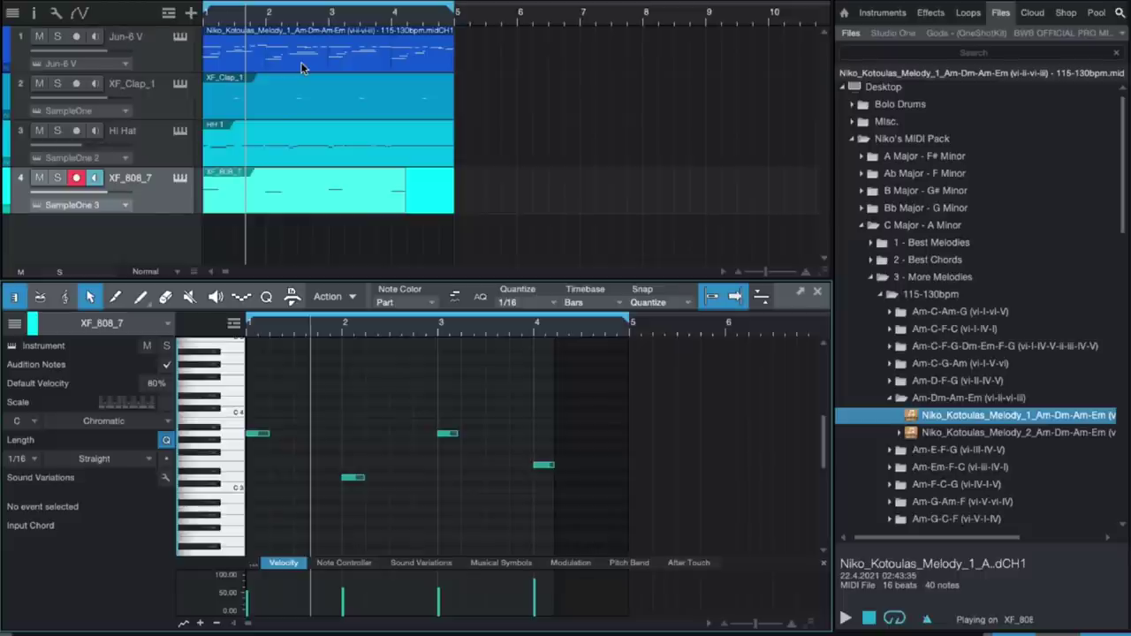
Add a copy of the bar 1 A3 bass note at position 1.04.01 and check it against the playing song.
{"action": "left_click", "coordinate": [258, 435]}
{"action": "left_click_drag", "start_coordinate": [259, 439], "coordinate": [305, 435]}
{"action": "key", "text": "space"}
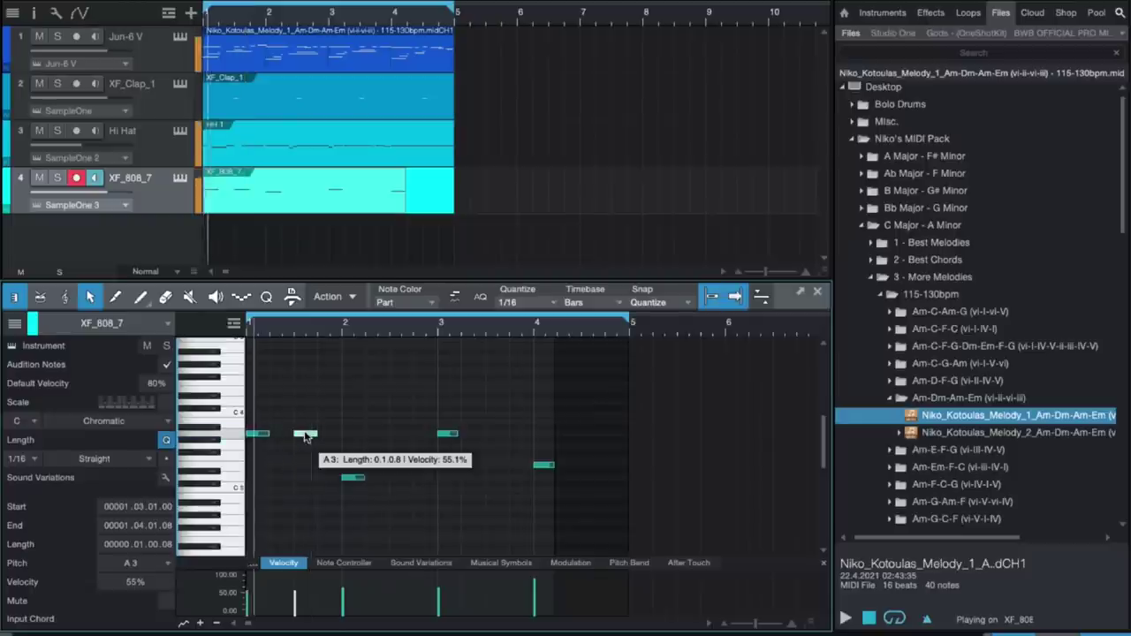
{"action": "left_click_drag", "start_coordinate": [305, 435], "coordinate": [324, 441]}
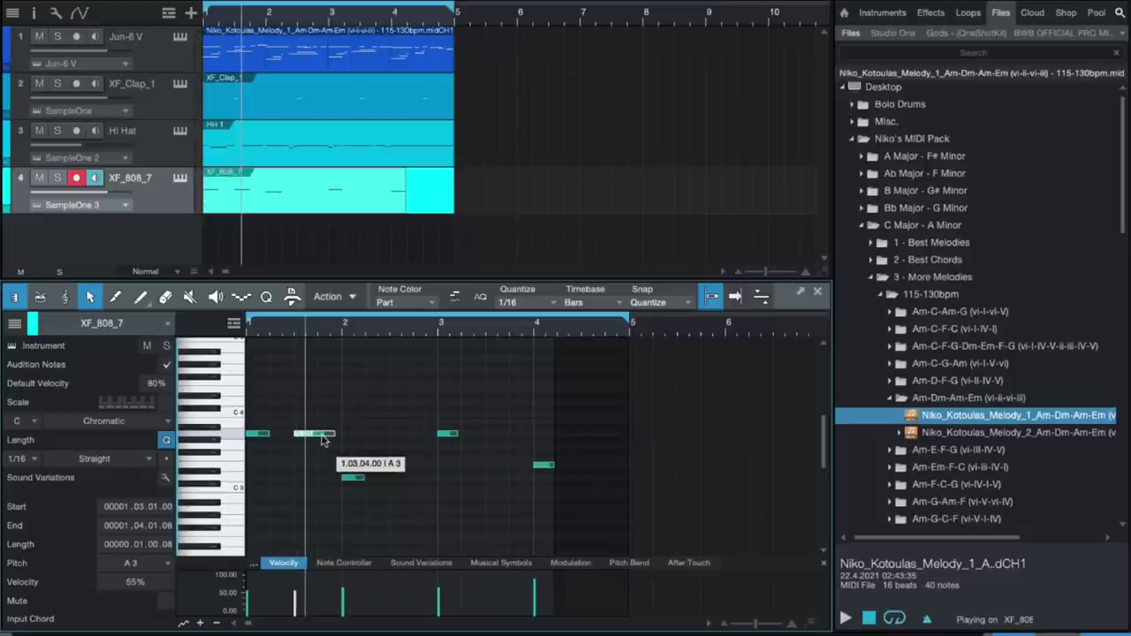
{"action": "key", "text": "space"}
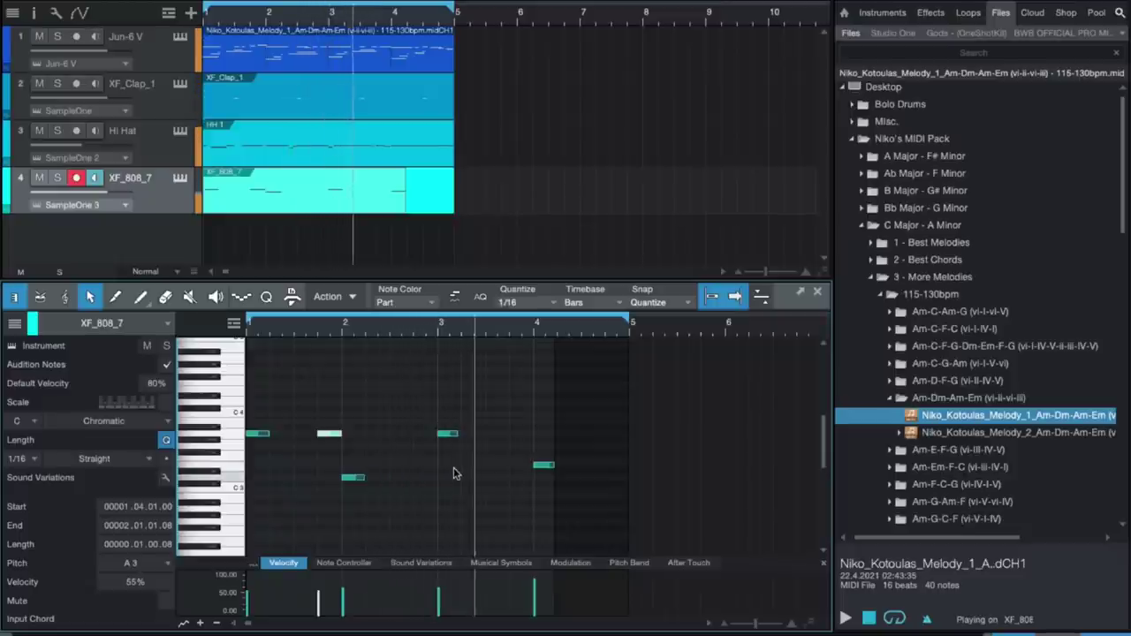
Add a copy of the bar 3 A3 bass note at position 3.02.03 and play the song.
{"action": "left_click", "coordinate": [448, 434]}
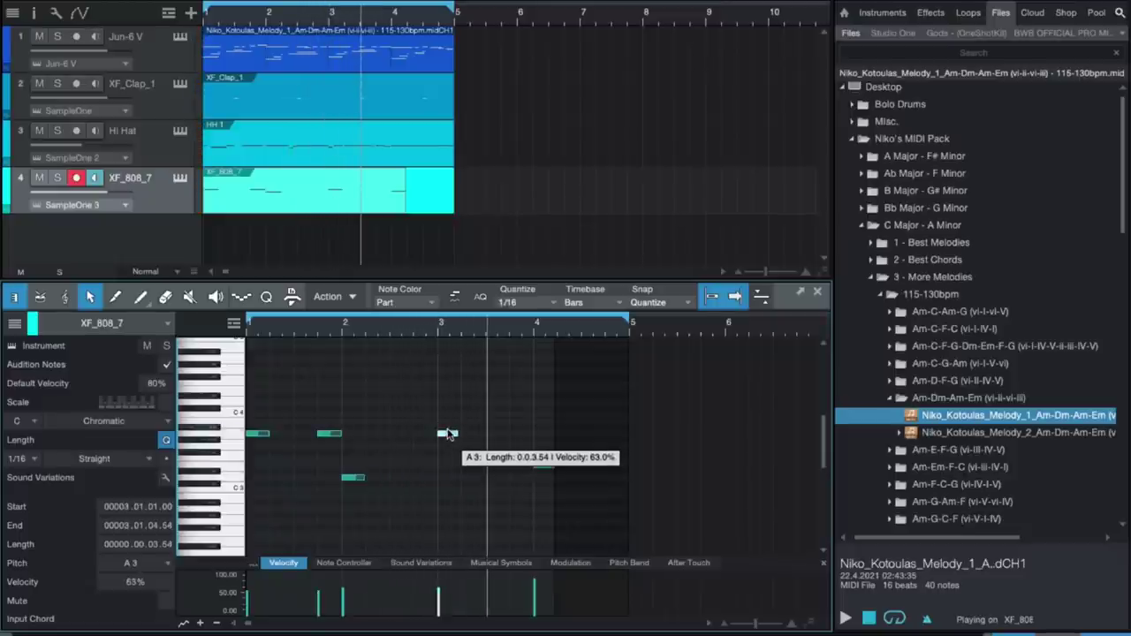
{"action": "left_click_drag", "start_coordinate": [448, 434], "coordinate": [487, 437]}
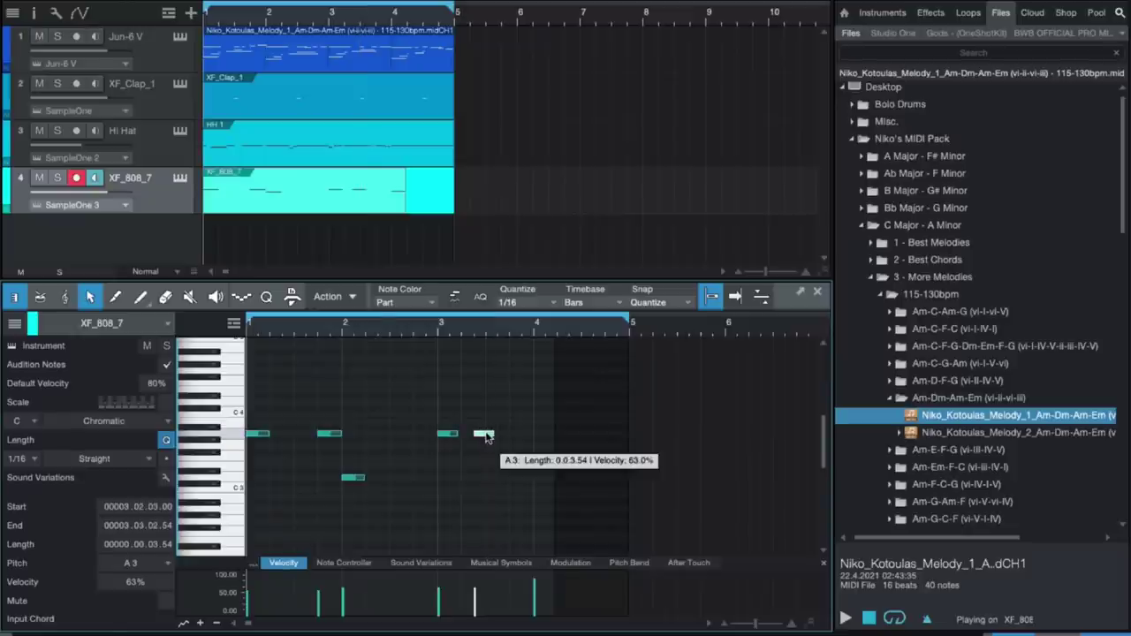
{"action": "key", "text": "space"}
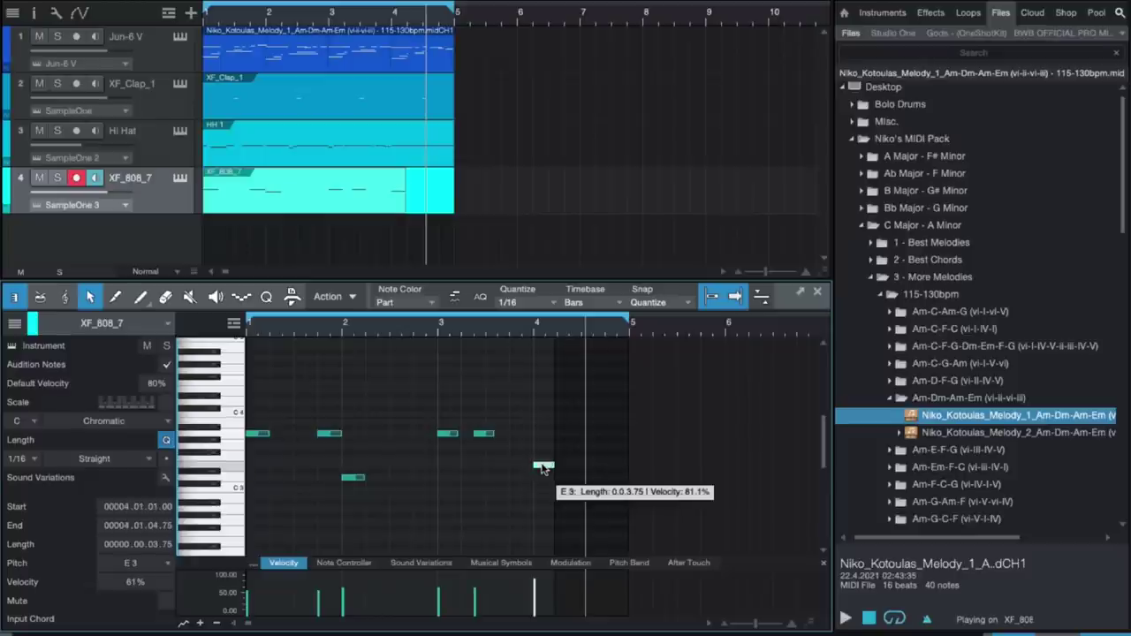
Duplicate the bar 4 E3 bass note and position the copy at 4.02.03.
{"action": "left_click_drag", "start_coordinate": [542, 468], "coordinate": [583, 466]}
{"action": "key", "text": "space"}
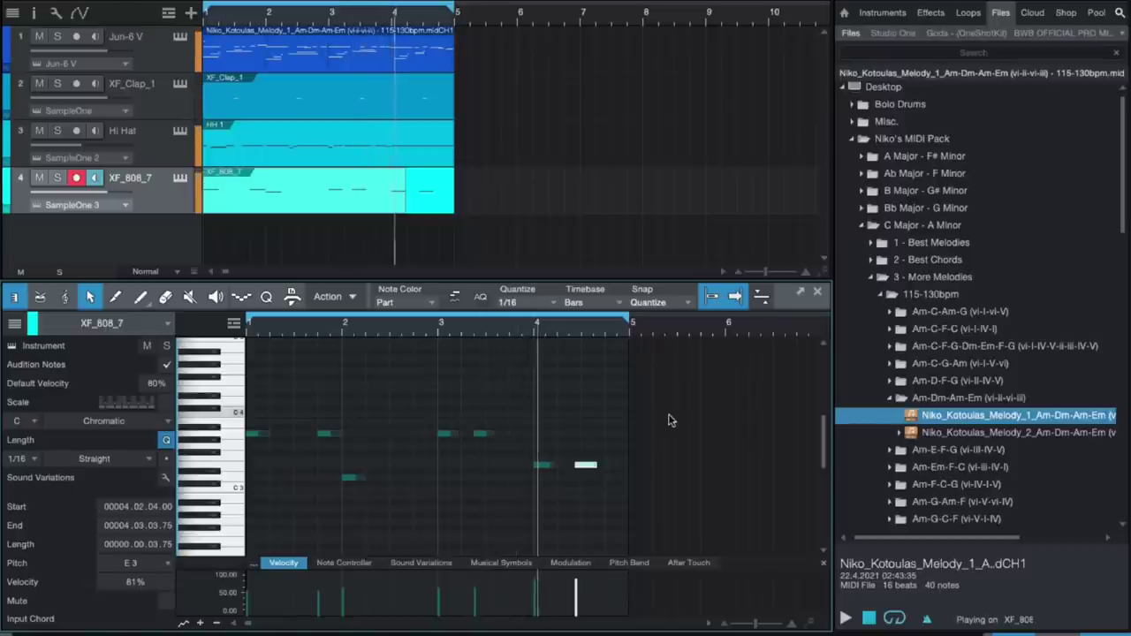
{"action": "left_click", "coordinate": [572, 457]}
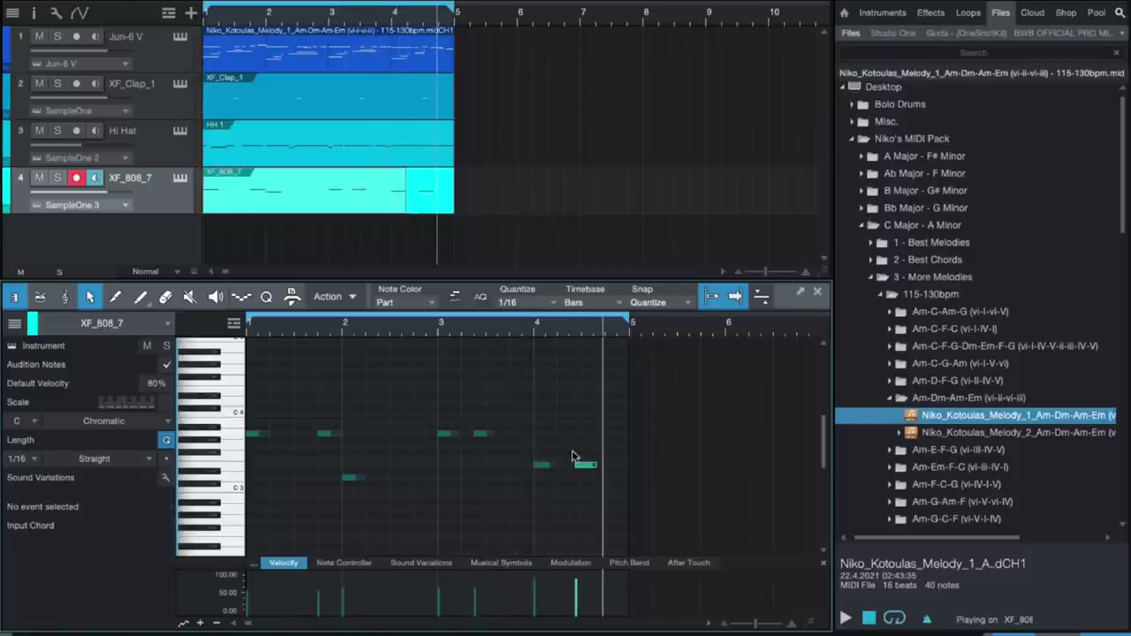
{"action": "left_click", "coordinate": [583, 467]}
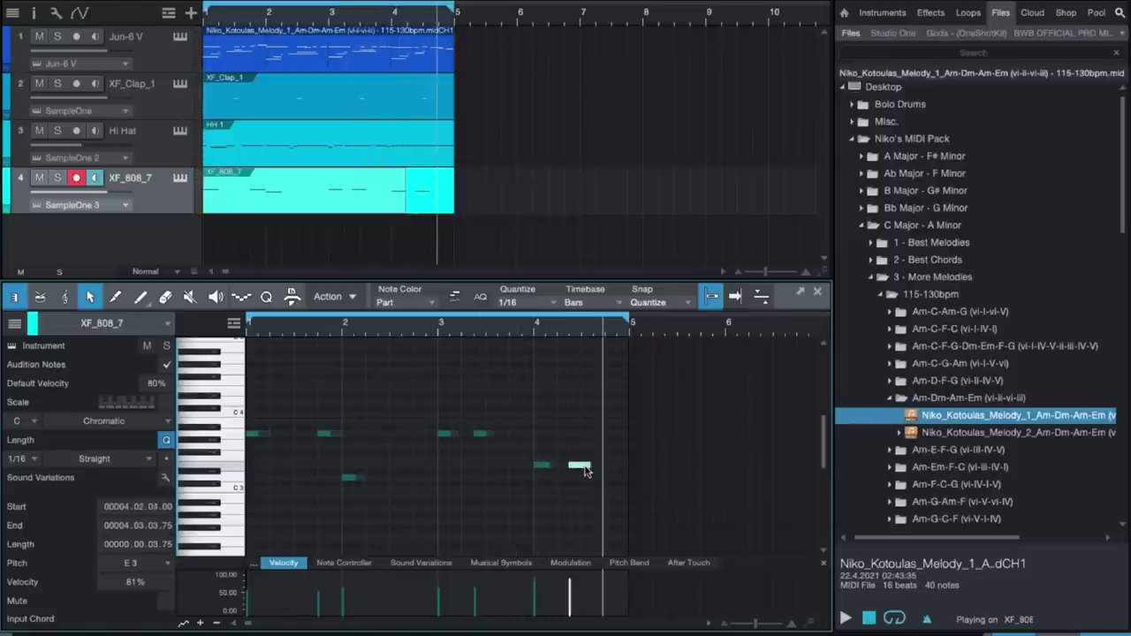
{"action": "left_click_drag", "start_coordinate": [585, 471], "coordinate": [579, 470]}
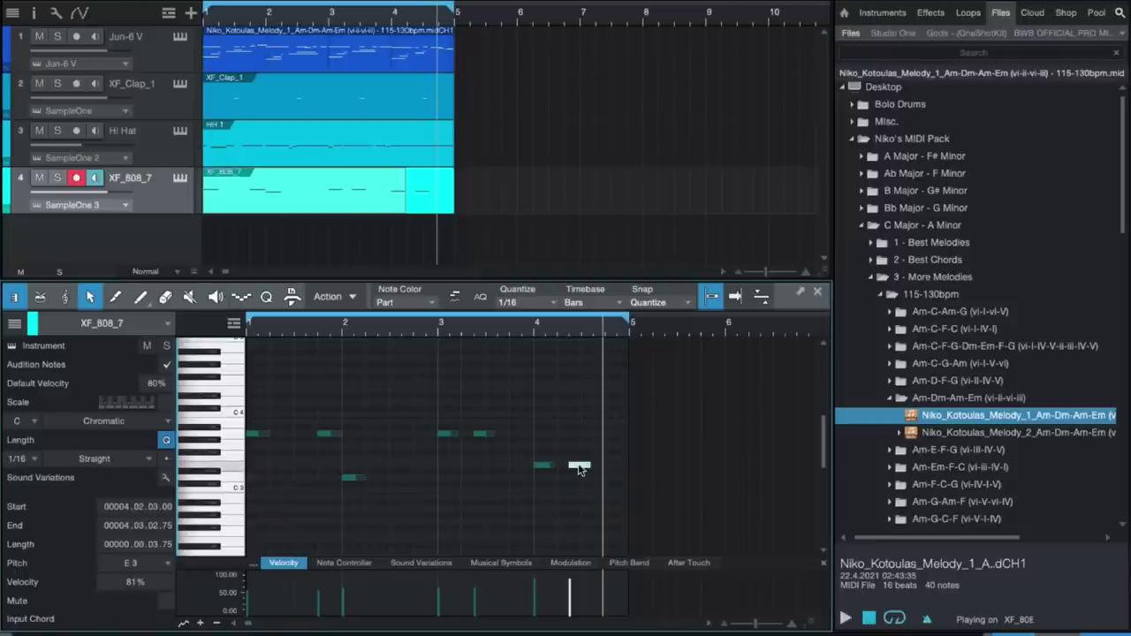
Copy the second A3 note of bar 3 to position 4.04.01 and lower the copy to D3.
{"action": "left_click", "coordinate": [483, 435]}
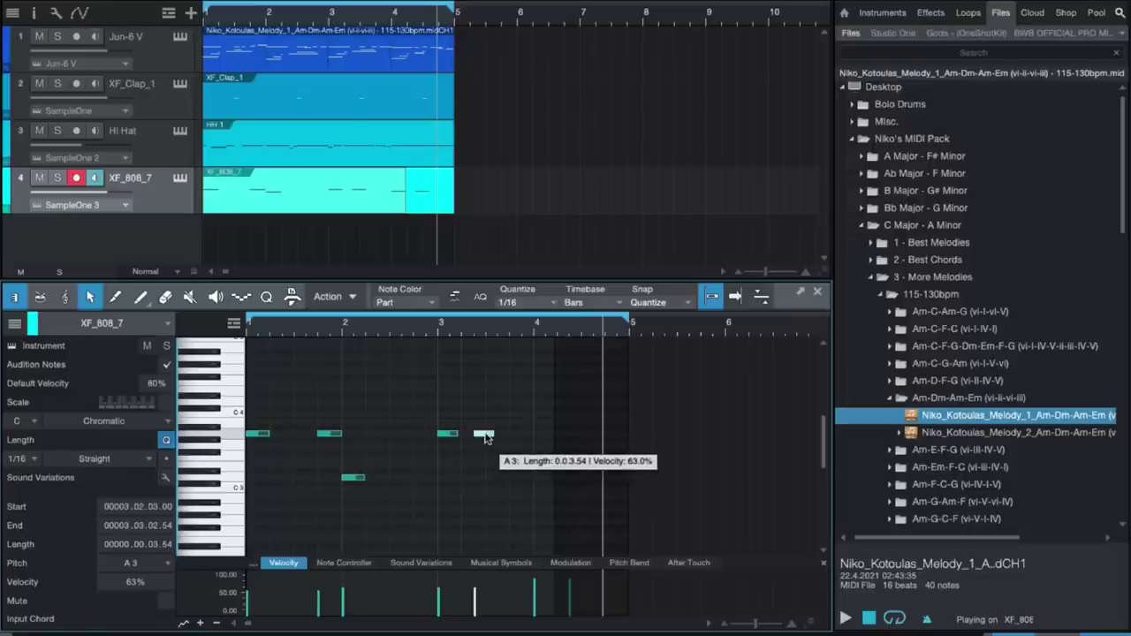
{"action": "left_click_drag", "start_coordinate": [485, 439], "coordinate": [621, 440]}
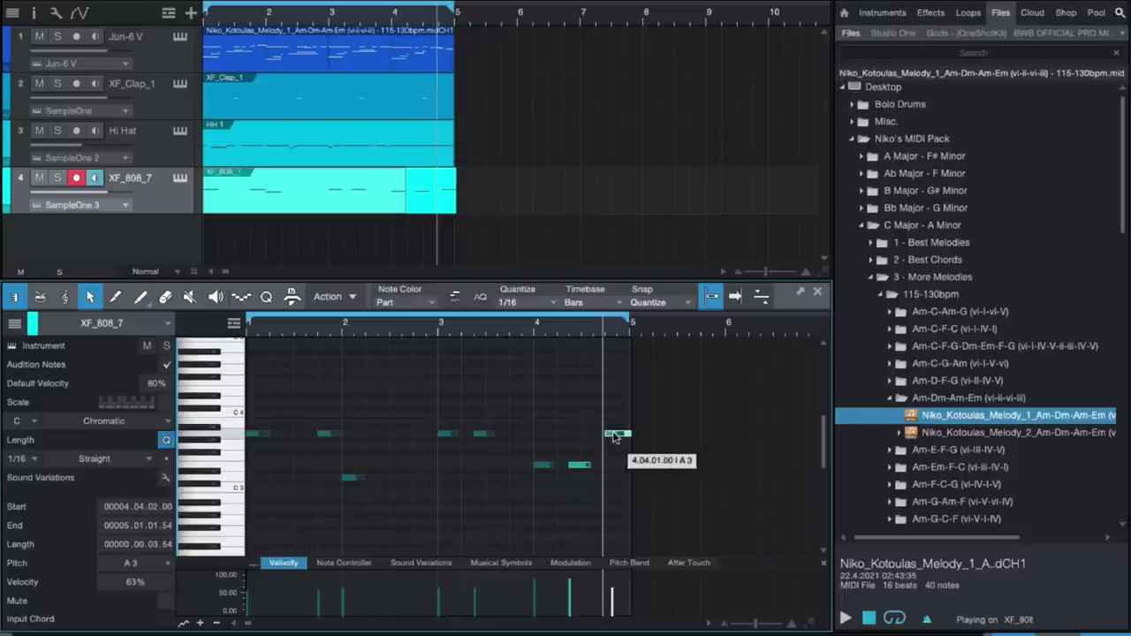
{"action": "left_click_drag", "start_coordinate": [619, 436], "coordinate": [613, 437]}
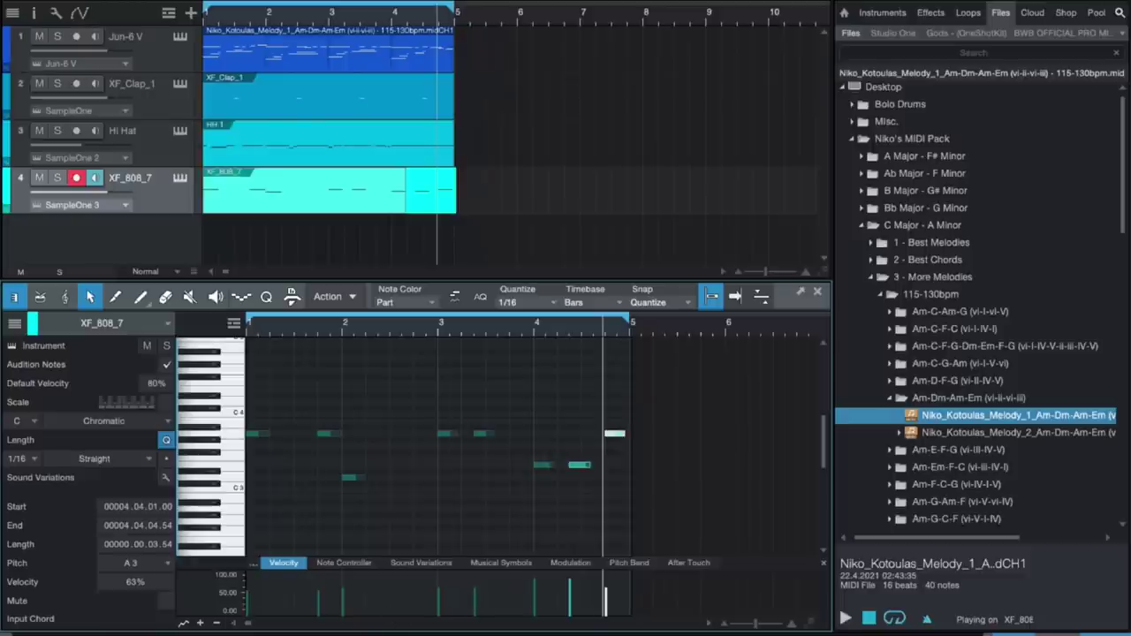
{"action": "key", "text": "Home"}
{"action": "key", "text": "space"}
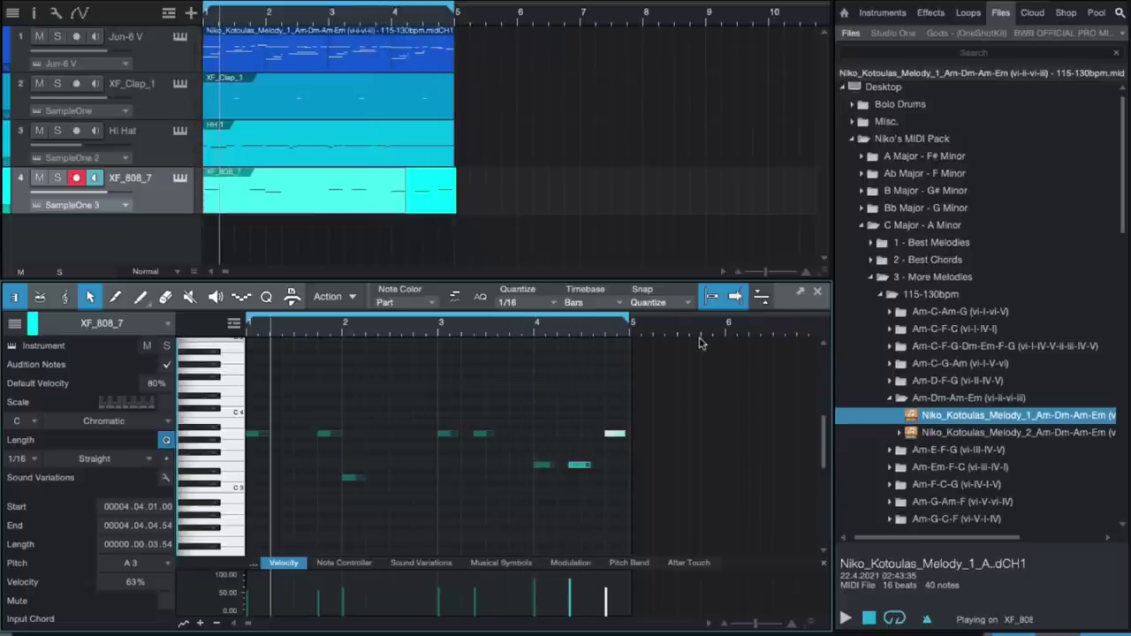
{"action": "left_click_drag", "start_coordinate": [619, 434], "coordinate": [621, 482]}
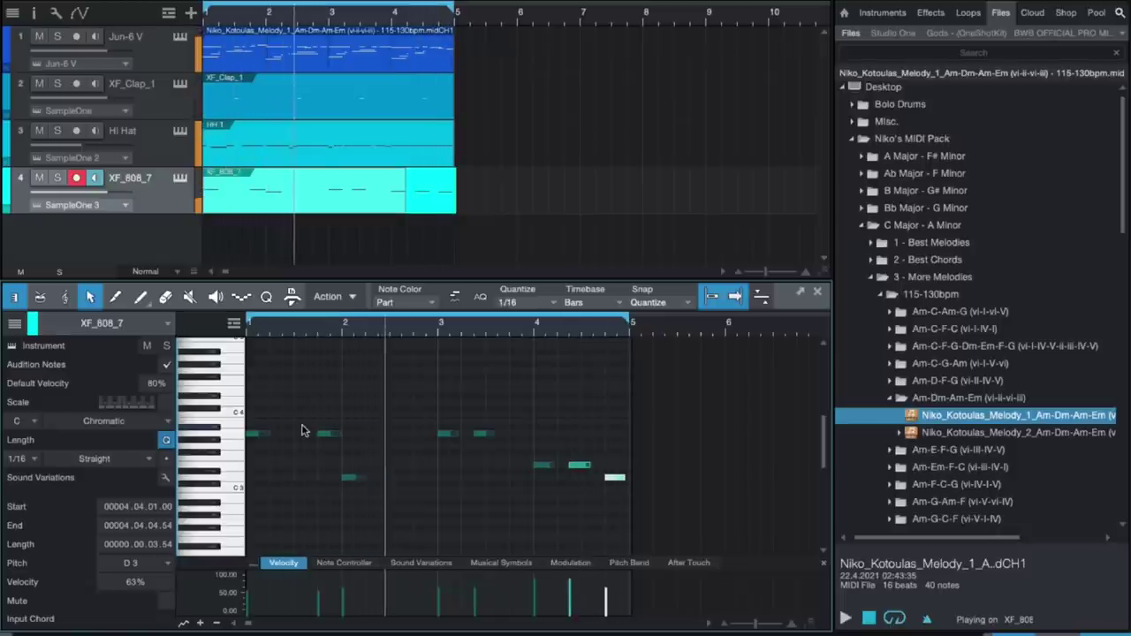
Copy the bar 2 D3 bass note to position 2.03.01 and raise the velocity of the final note in bar 4.
{"action": "left_click", "coordinate": [355, 480]}
{"action": "left_click_drag", "start_coordinate": [355, 480], "coordinate": [405, 480]}
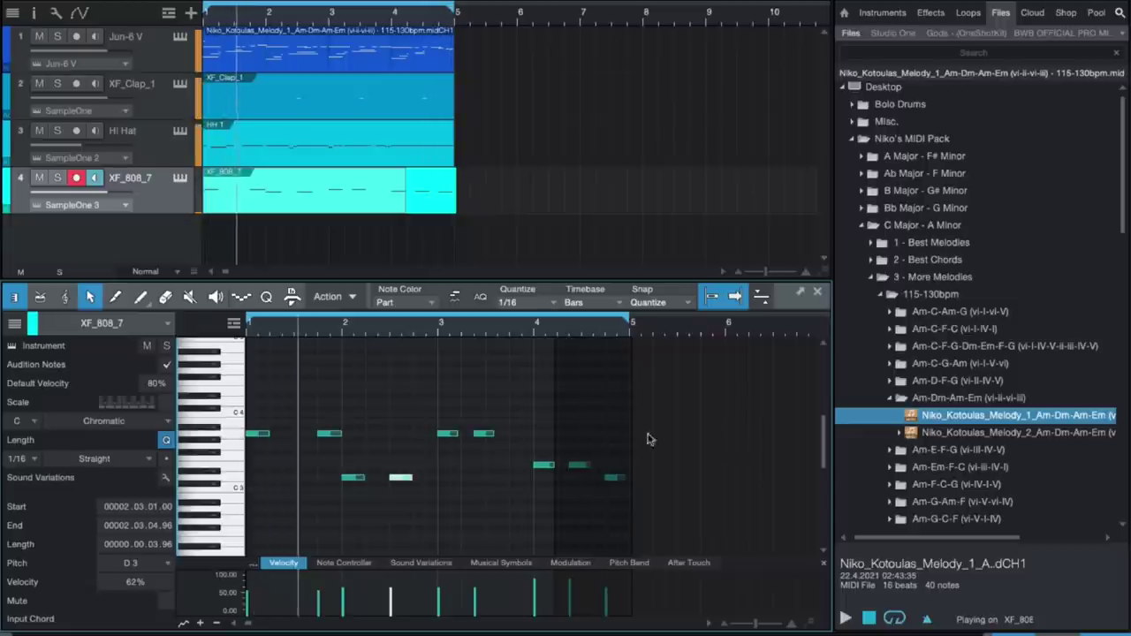
{"action": "left_click_drag", "start_coordinate": [570, 580], "coordinate": [606, 585]}
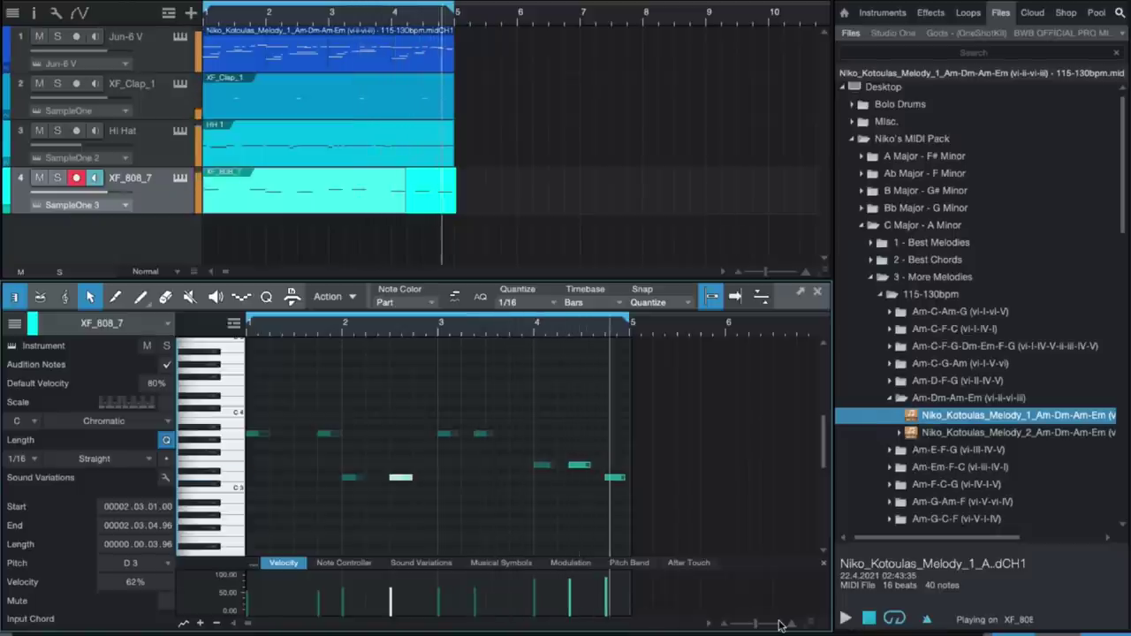
{"action": "key", "text": "f"}
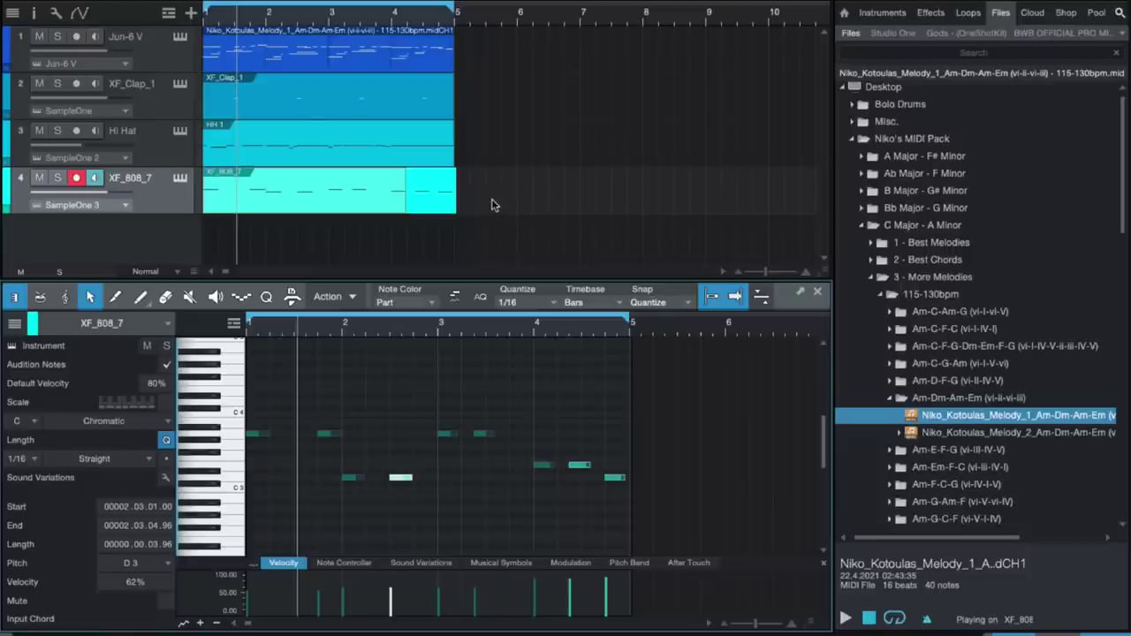
Delete the XF_808_7 bass part and the Jun-6 V melody from the arrangement, leaving the Jun-6 V track selected.
{"action": "left_click", "coordinate": [424, 190]}
{"action": "key", "text": "Delete"}
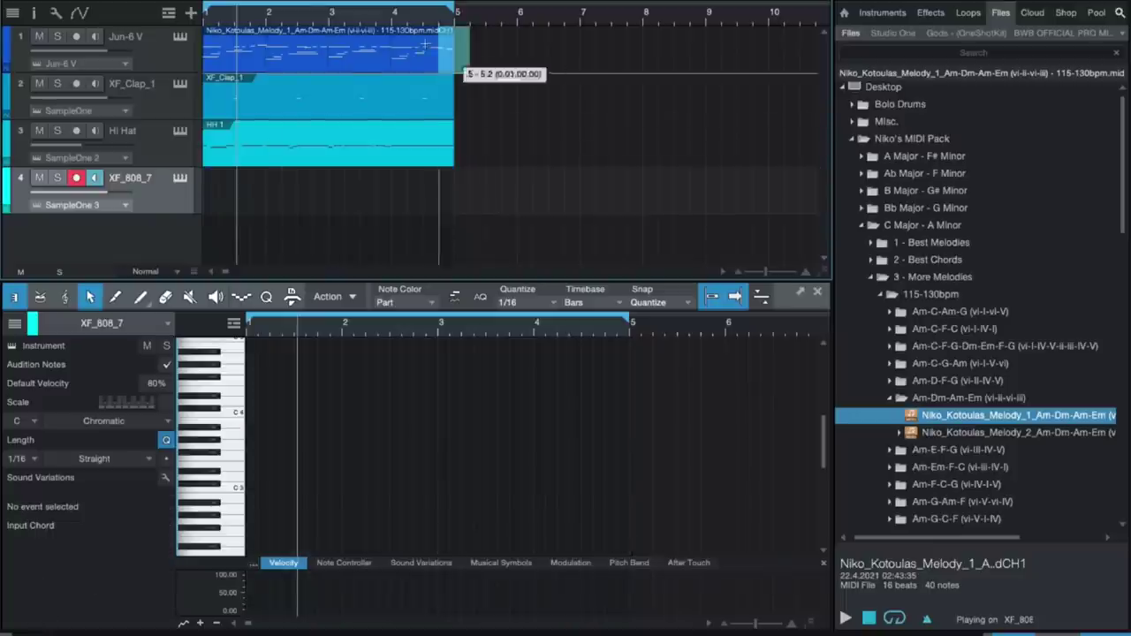
{"action": "left_click", "coordinate": [162, 30]}
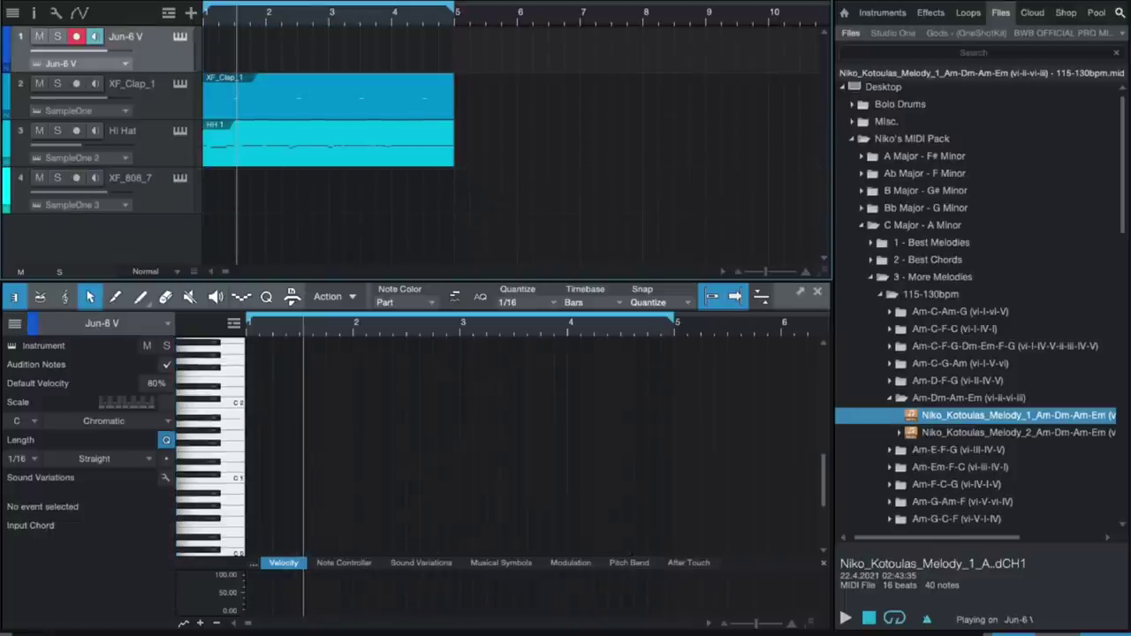
Place Melody 1 from the 115-130bpm folder Am-G-F-Em (vi-V-IV-iii) at bar 1 on the Jun-6 V track.
{"action": "left_click", "coordinate": [901, 397]}
{"action": "scroll", "coordinate": [898, 380], "scroll_direction": "down", "scroll_amount": 4}
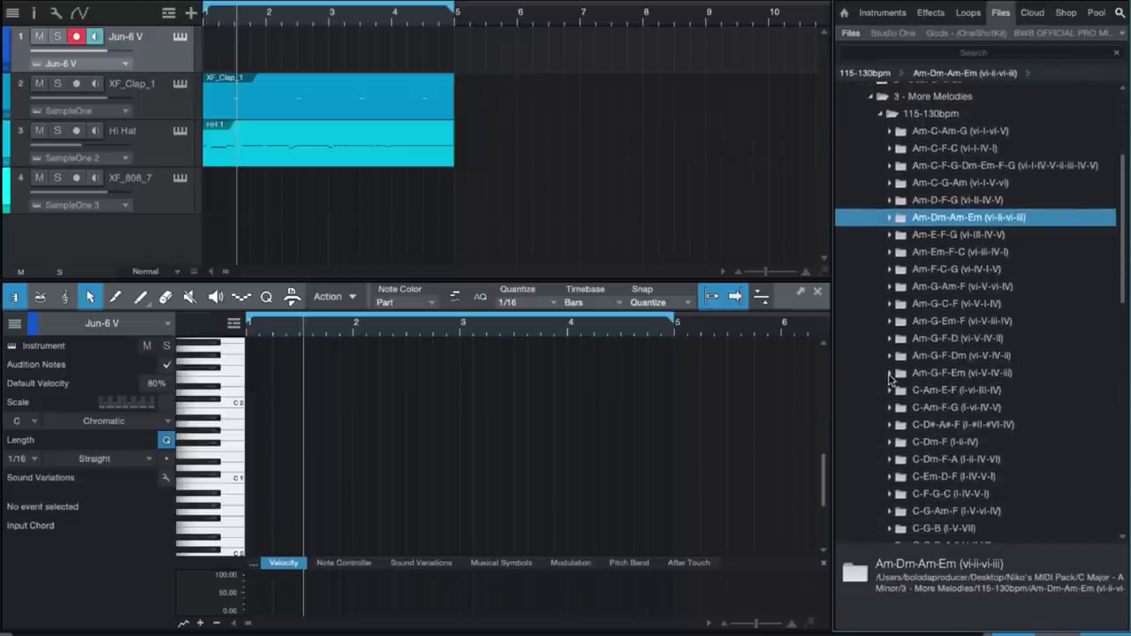
{"action": "left_click", "coordinate": [889, 373]}
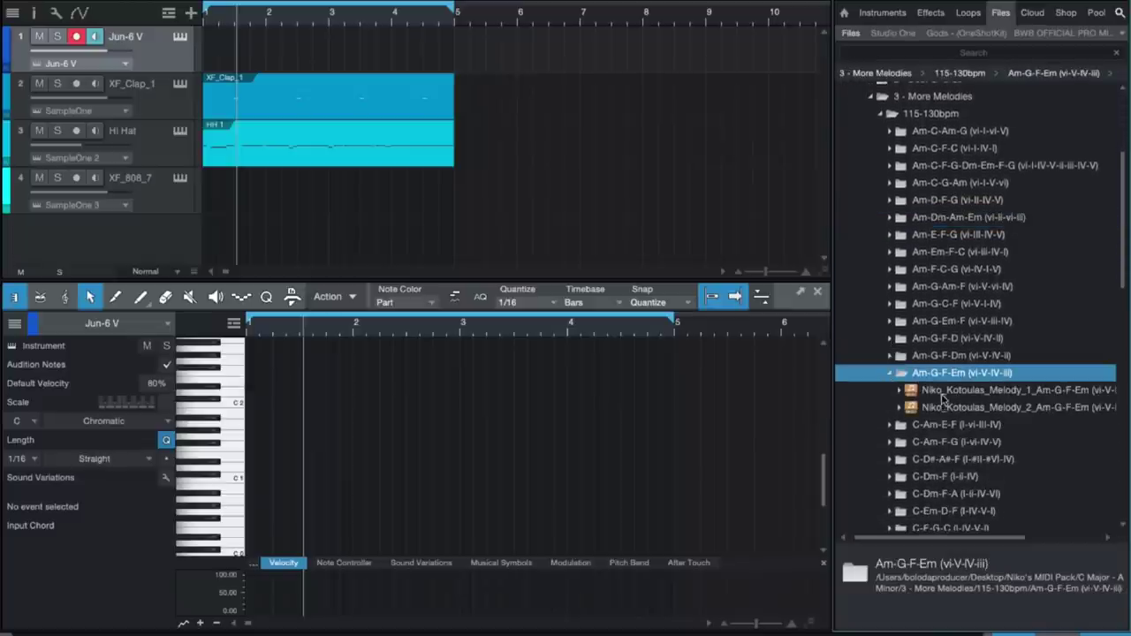
{"action": "left_click_drag", "start_coordinate": [910, 394], "coordinate": [235, 69]}
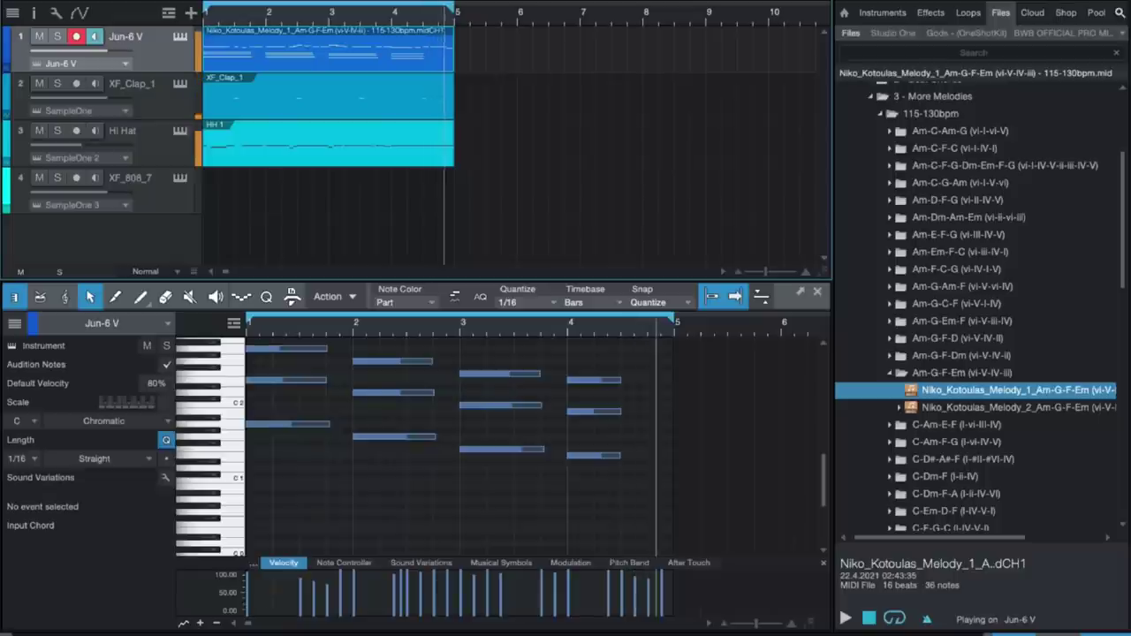
Try Jun-6 V presets from the Keys category, starting with Classic Road, settle on Peace Keeper and play the arrangement.
{"action": "left_click", "coordinate": [179, 38]}
{"action": "left_click", "coordinate": [582, 121]}
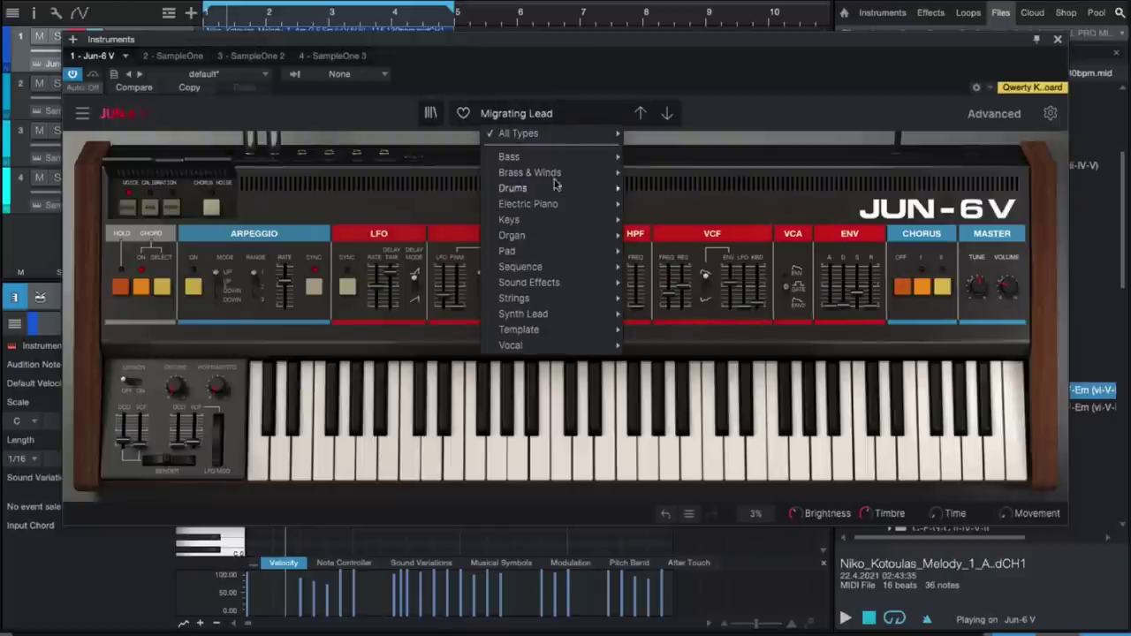
{"action": "mouse_move", "coordinate": [550, 223]}
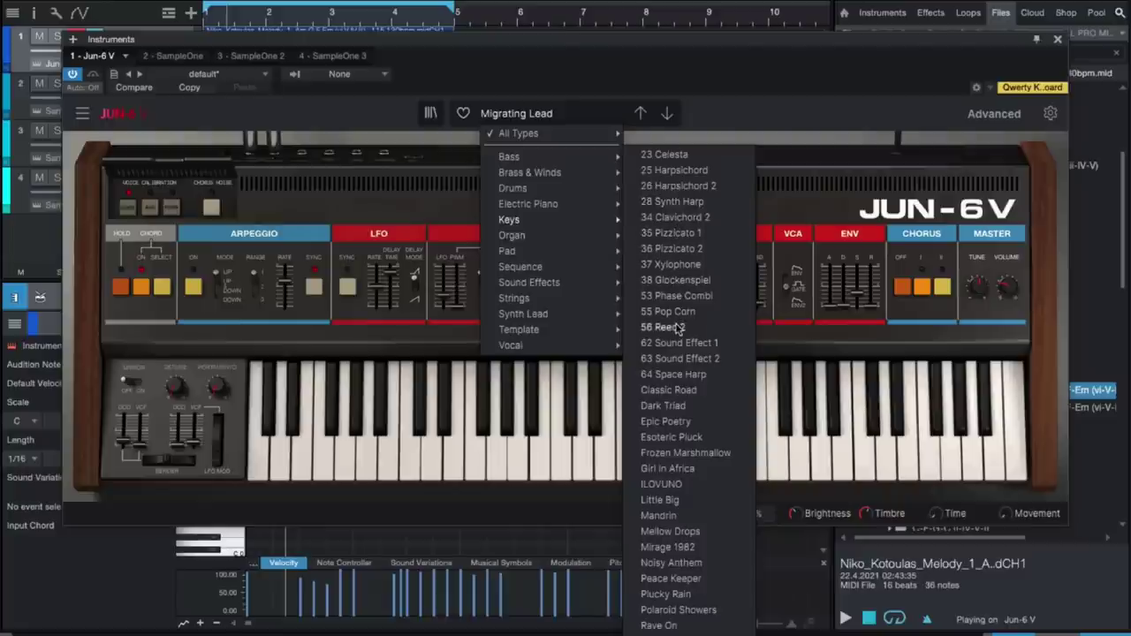
{"action": "left_click", "coordinate": [678, 391]}
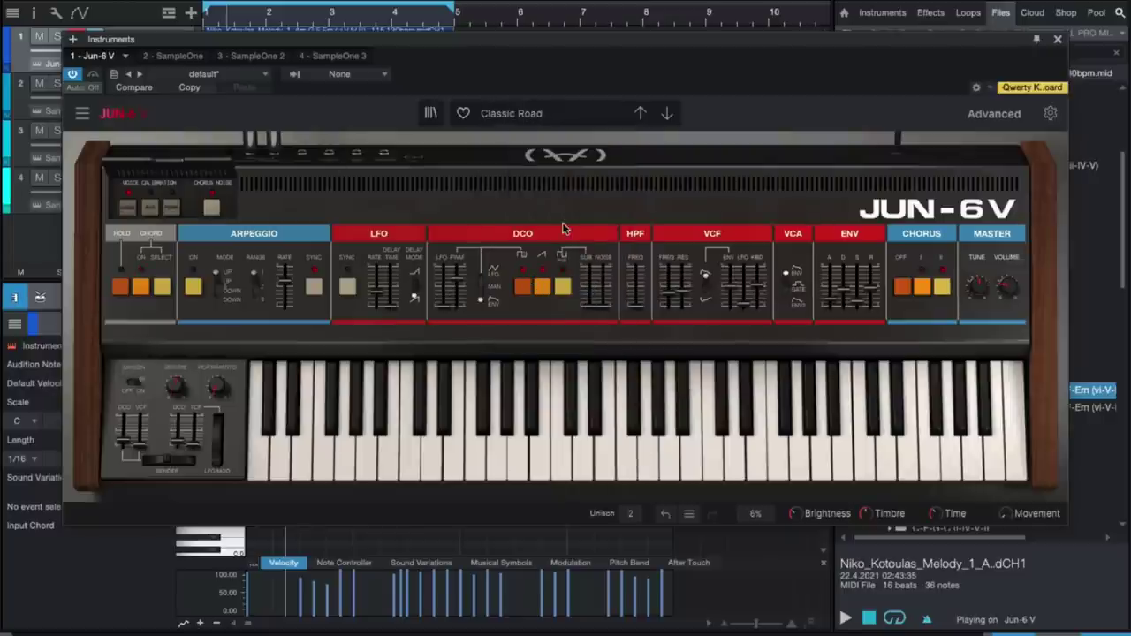
{"action": "left_click", "coordinate": [667, 114]}
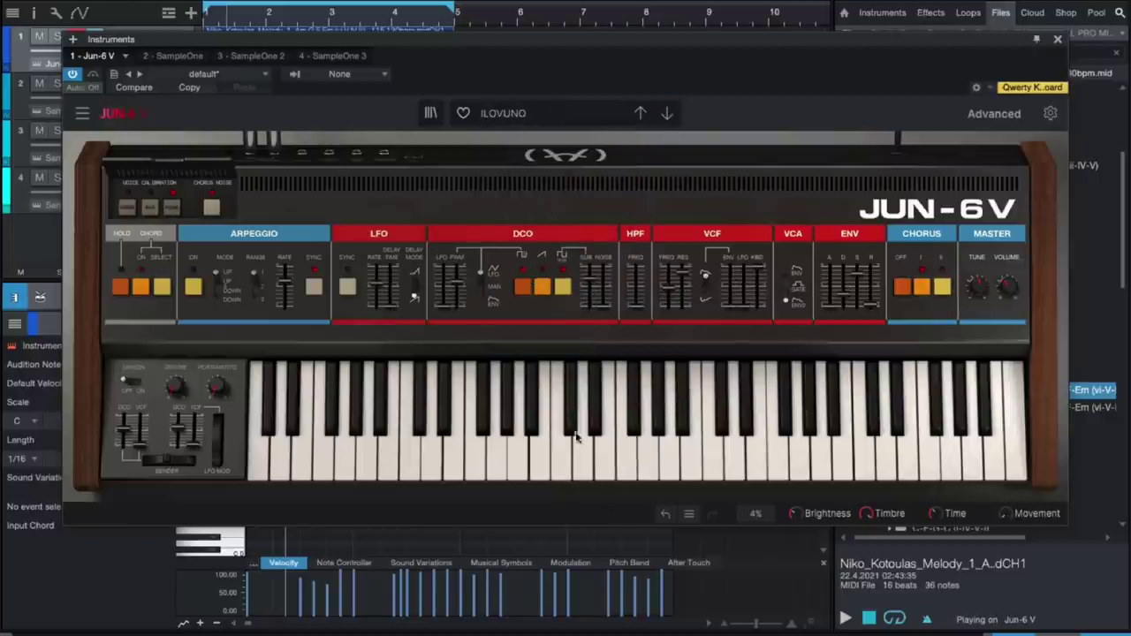
{"action": "left_click", "coordinate": [665, 117]}
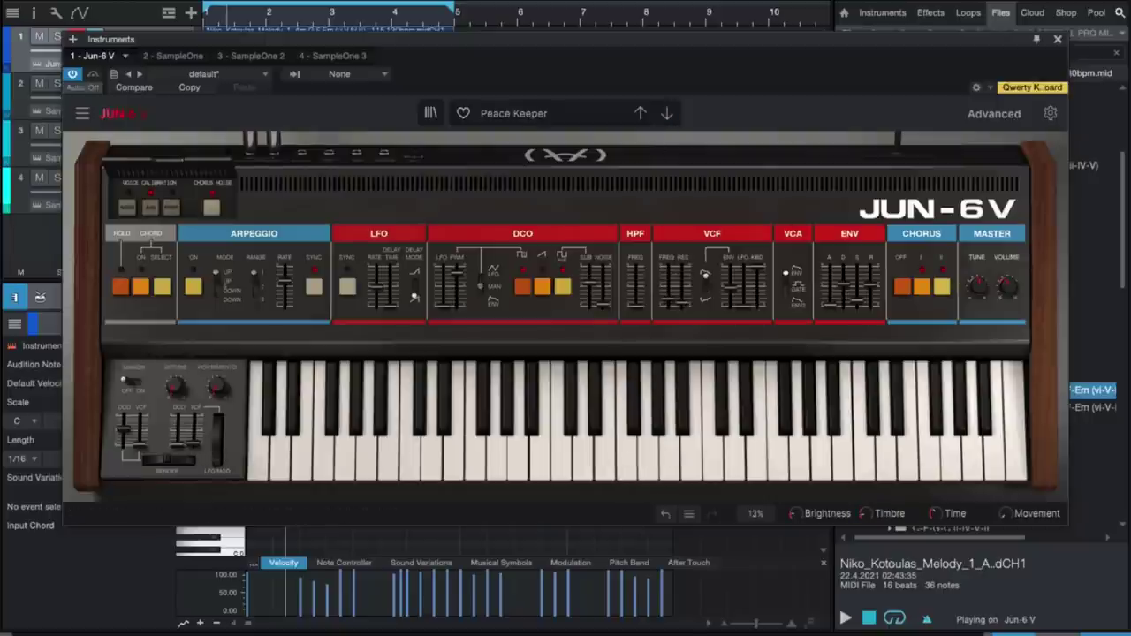
{"action": "left_click", "coordinate": [1059, 40]}
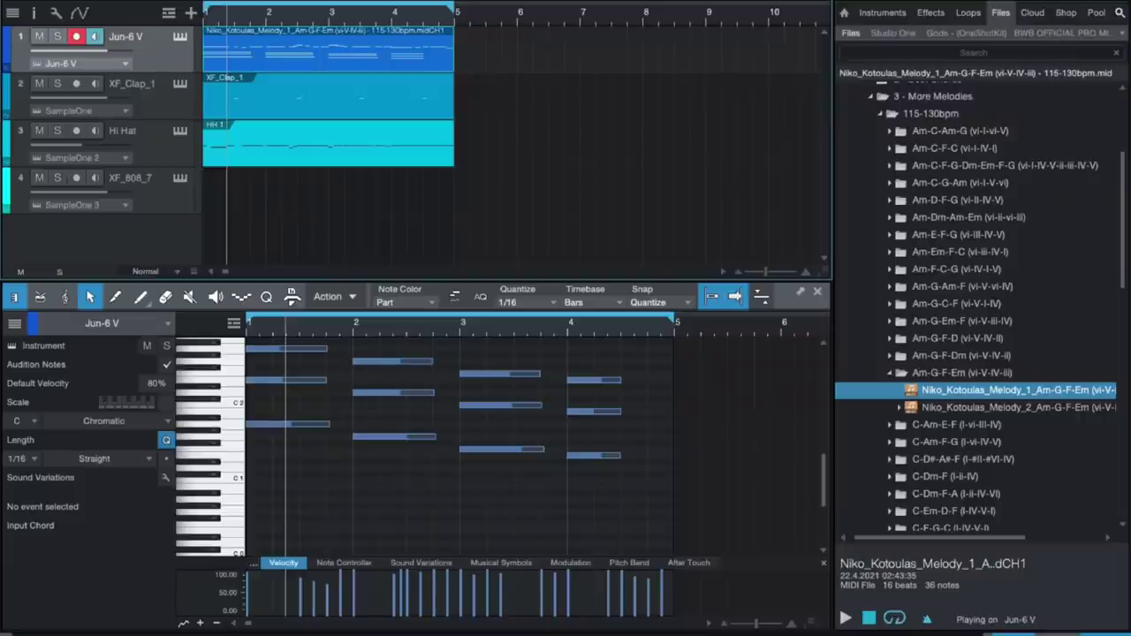
{"action": "key", "text": "space"}
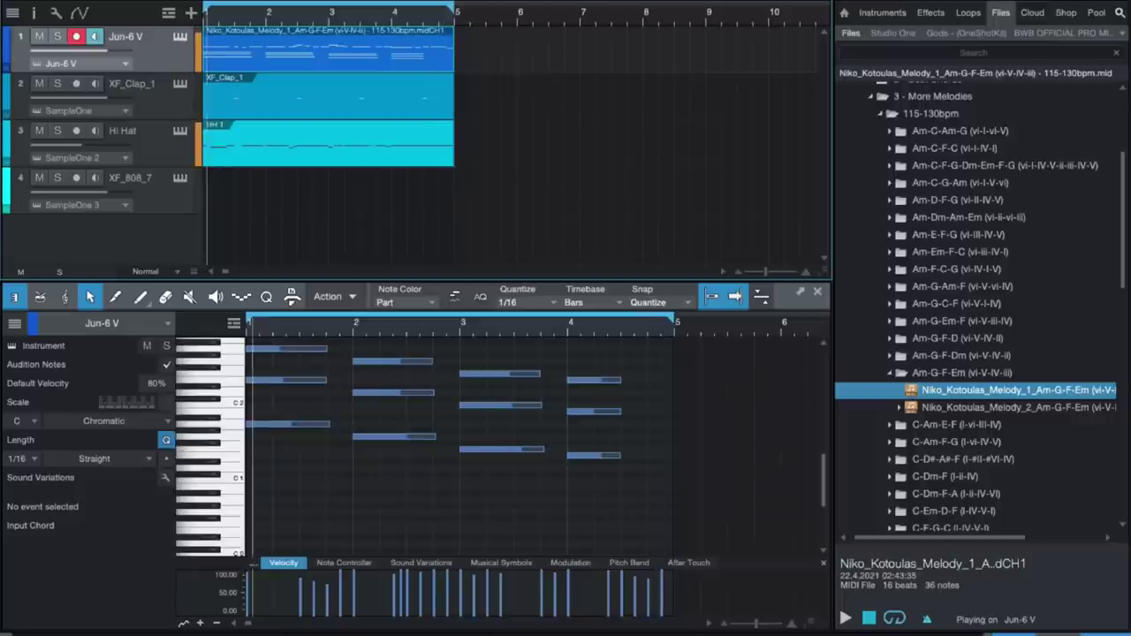
Copy all the low chord notes from the Jun-6 V melody into a new four-bar part on the XF_808_7 track.
{"action": "scroll", "coordinate": [629, 450], "scroll_direction": "up", "scroll_amount": 3}
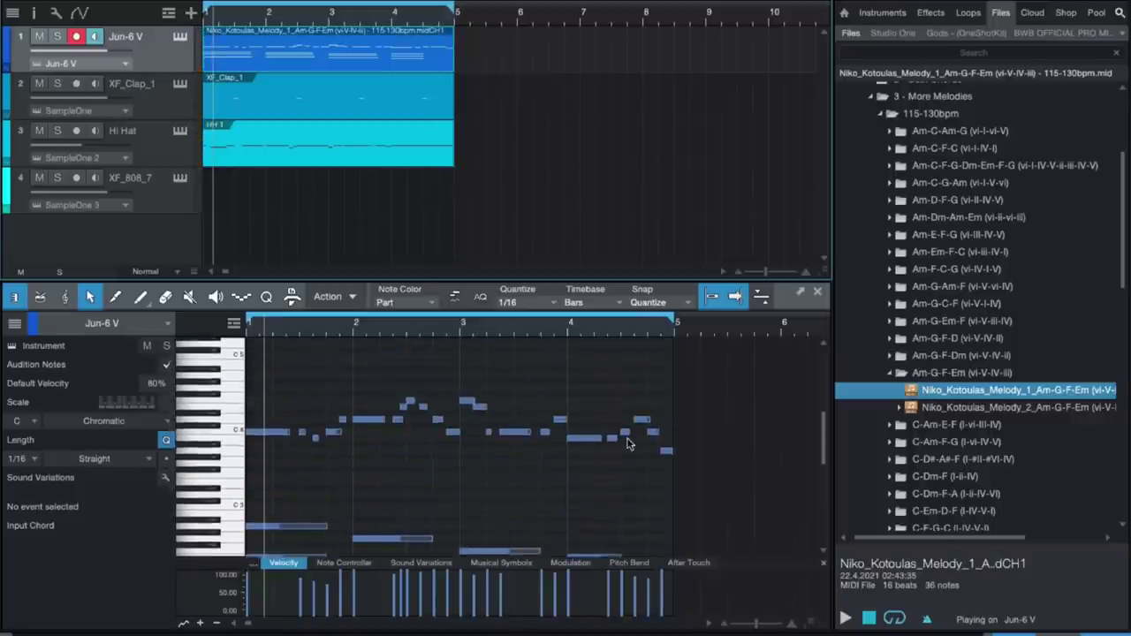
{"action": "left_click_drag", "start_coordinate": [645, 515], "coordinate": [218, 364]}
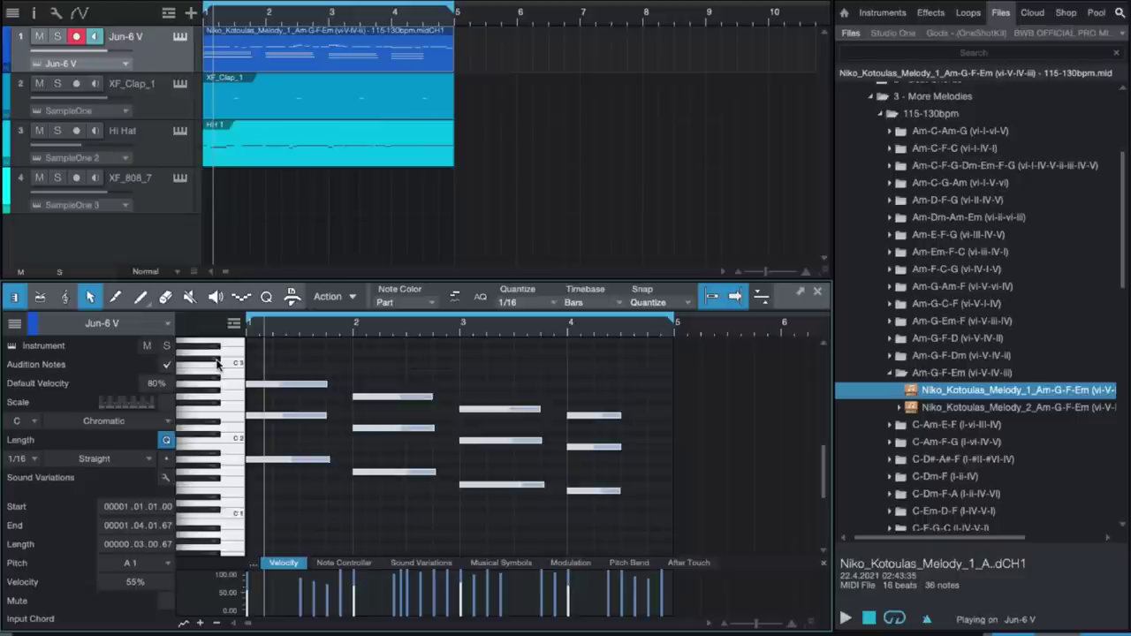
{"action": "double_click", "coordinate": [210, 198]}
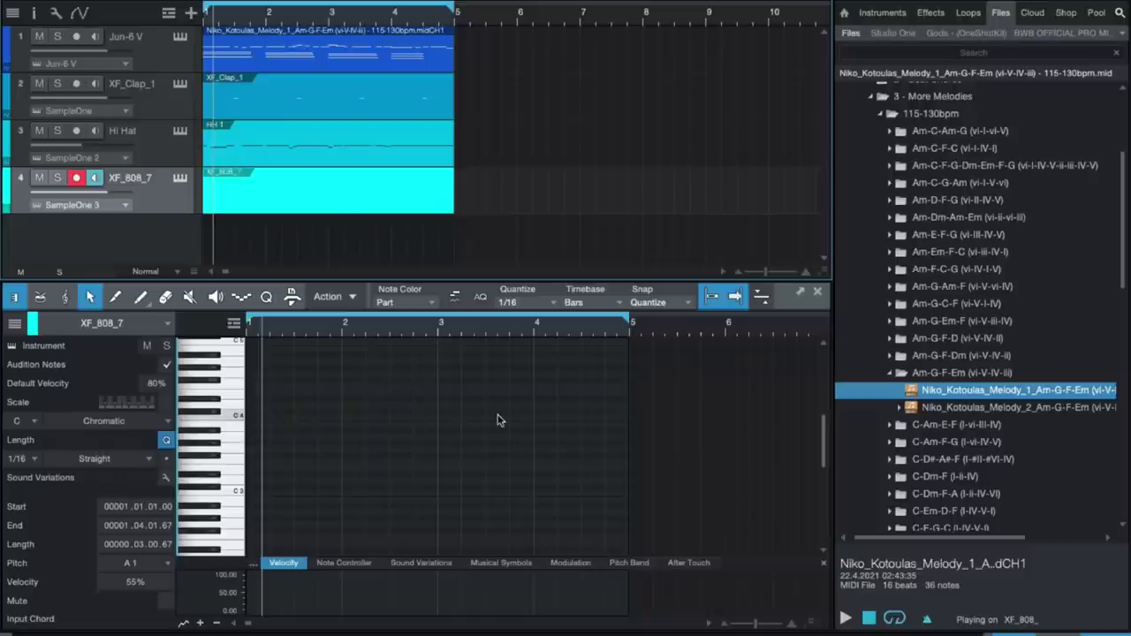
{"action": "key", "text": "space"}
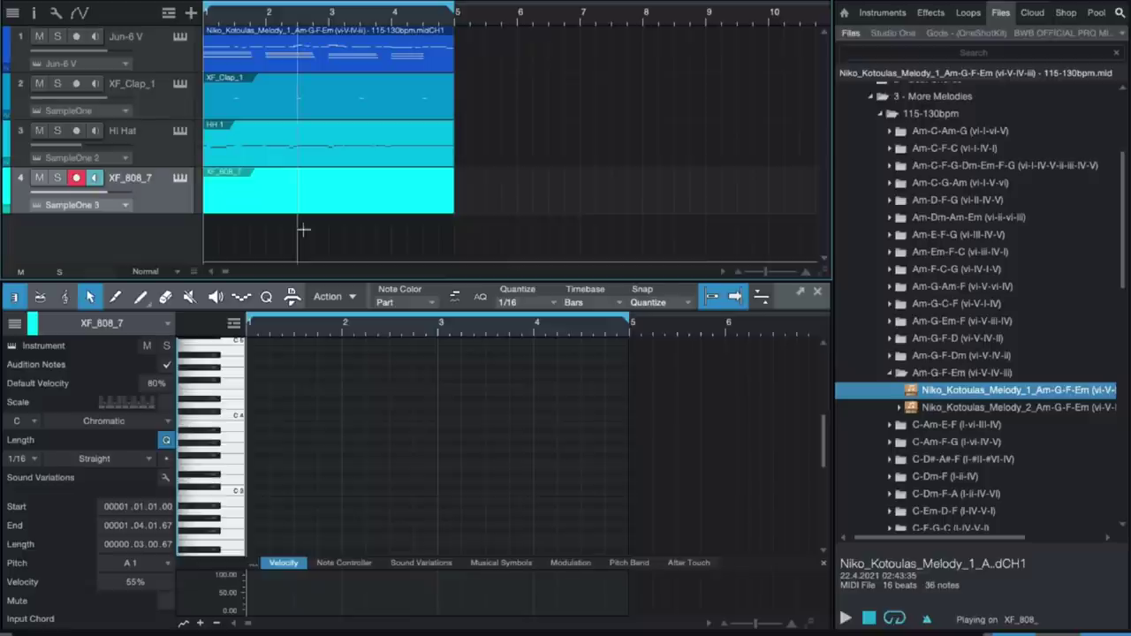
{"action": "left_click_drag", "start_coordinate": [302, 230], "coordinate": [303, 227]}
{"action": "scroll", "coordinate": [364, 380], "scroll_direction": "down", "scroll_amount": 4}
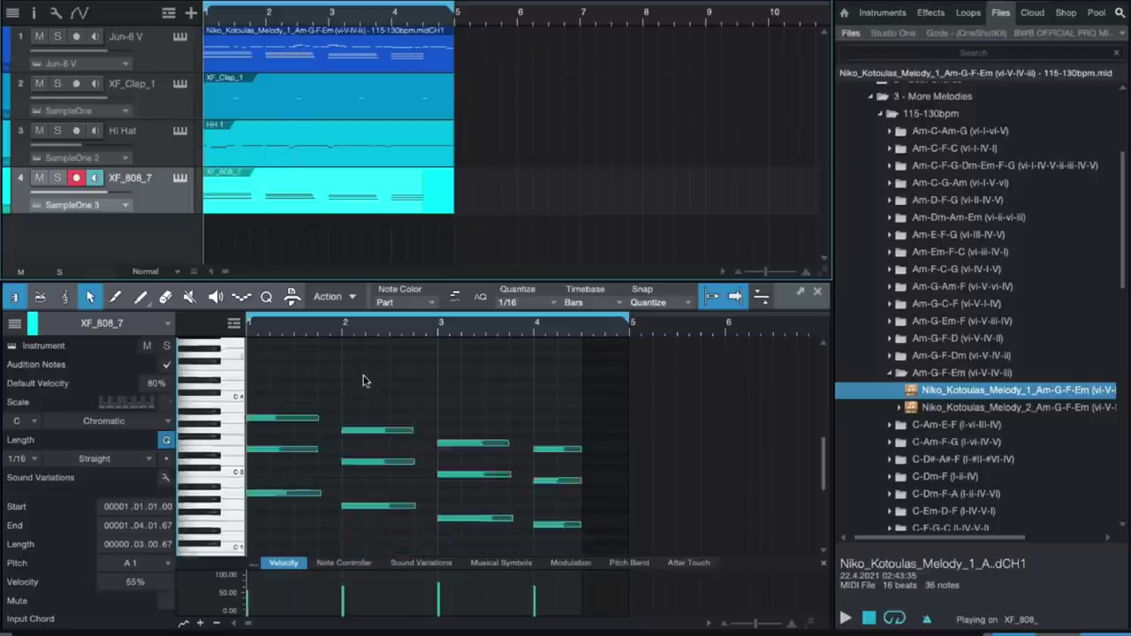
Thin the first two XF_808_7 chords to single bass notes, keeping only A2 in bar 1 and D2 in bar 2.
{"action": "scroll", "coordinate": [364, 380], "scroll_direction": "up", "scroll_amount": 2}
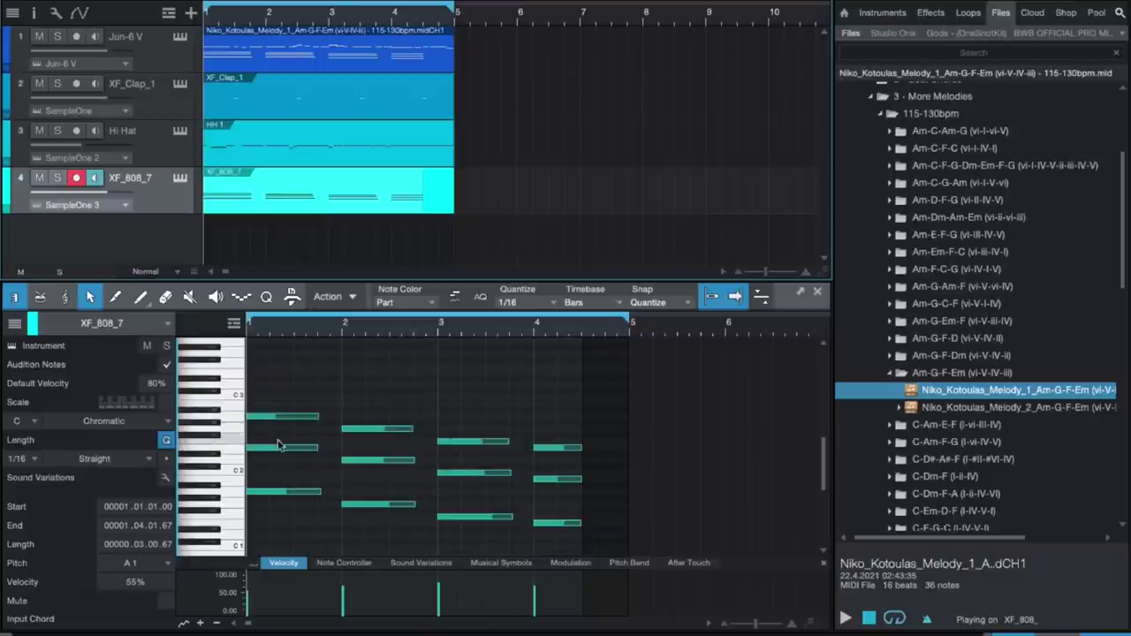
{"action": "left_click_drag", "start_coordinate": [277, 509], "coordinate": [286, 445]}
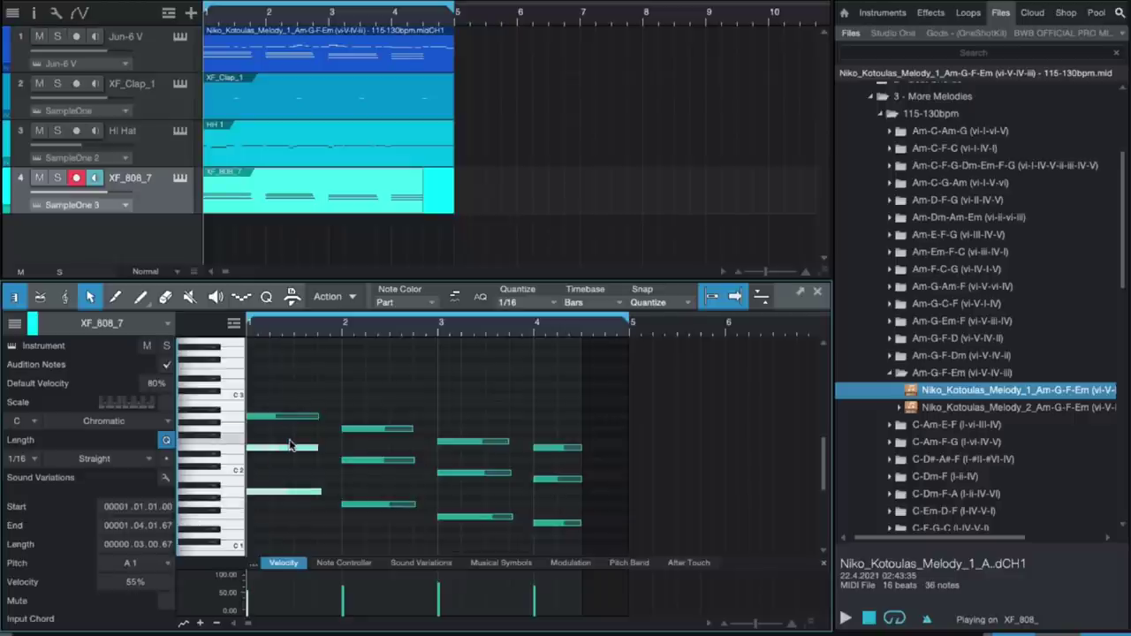
{"action": "key", "text": "Delete"}
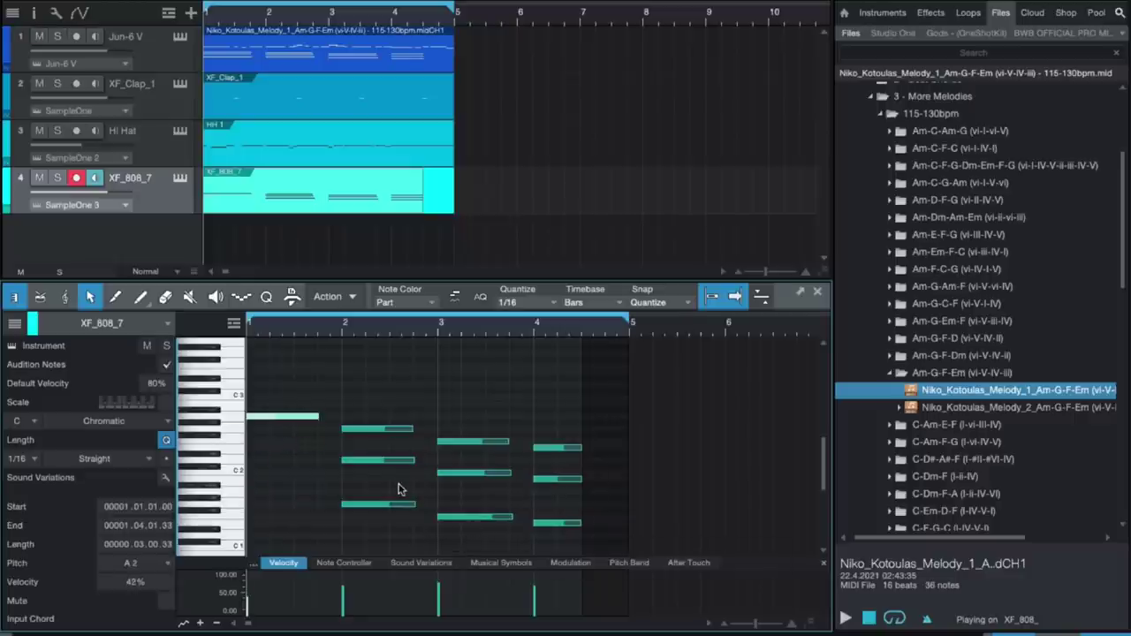
{"action": "left_click", "coordinate": [371, 446]}
{"action": "left_click", "coordinate": [378, 429]}
{"action": "key", "text": "Delete"}
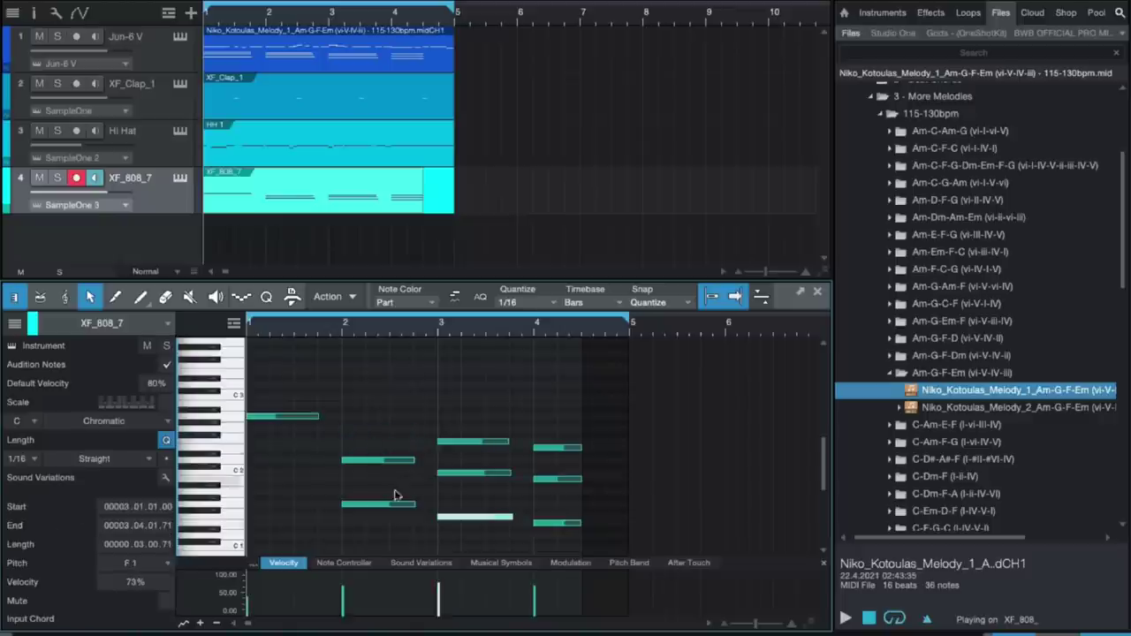
{"action": "left_click", "coordinate": [384, 536]}
{"action": "left_click", "coordinate": [386, 501]}
{"action": "key", "text": "Delete"}
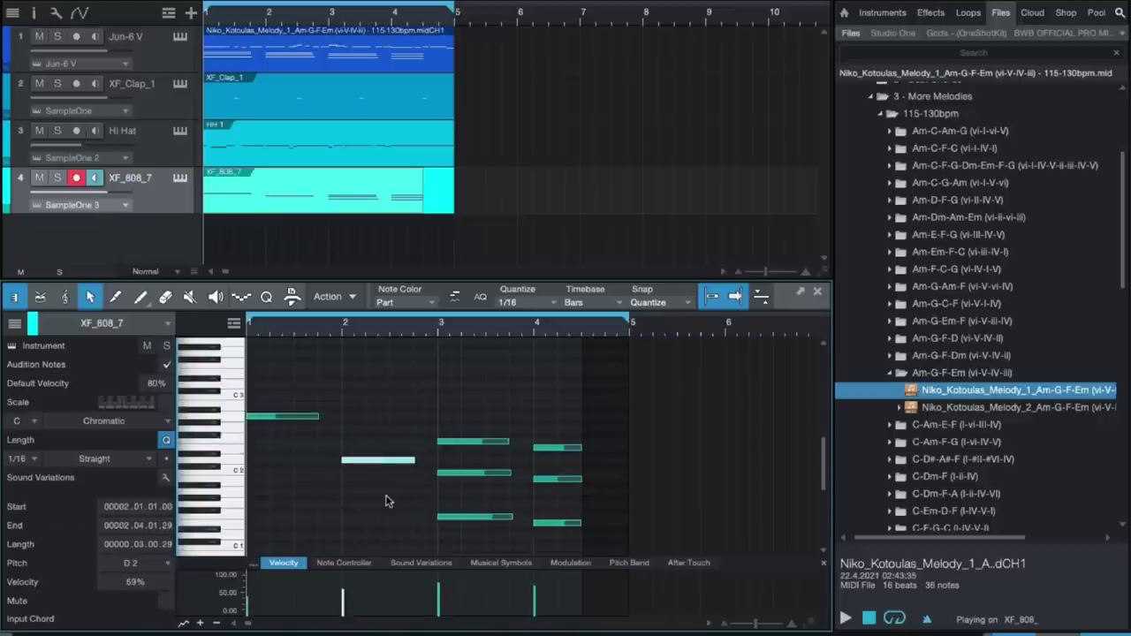
Reduce the last two XF_808_7 chords to one note each, keeping F2 in bar 3 and E1 in bar 4.
{"action": "left_click", "coordinate": [459, 541]}
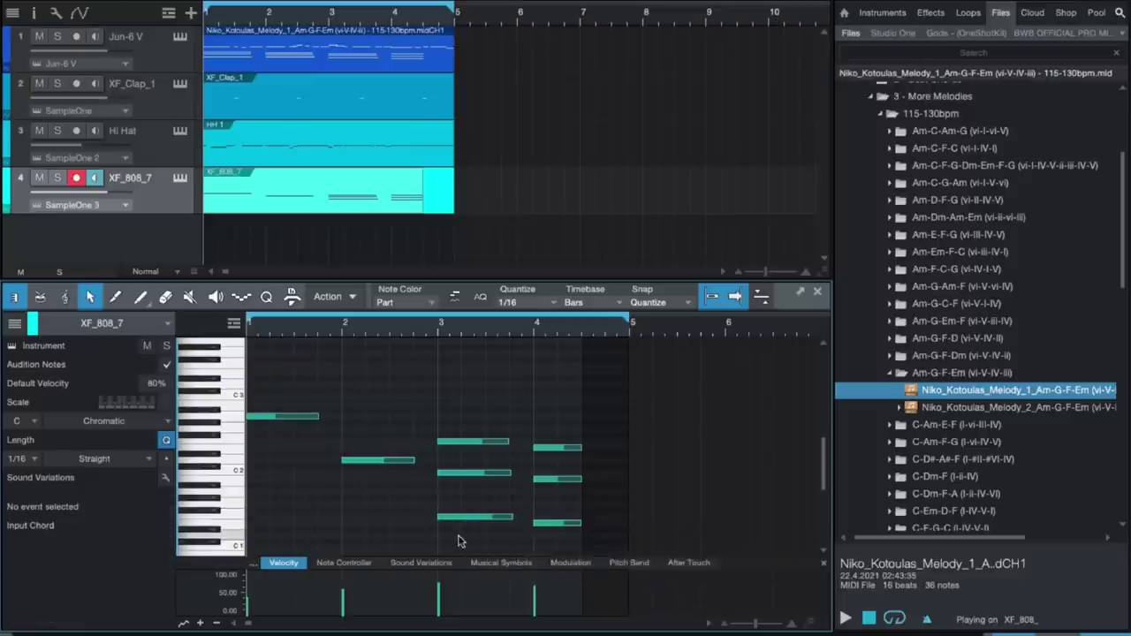
{"action": "left_click_drag", "start_coordinate": [474, 458], "coordinate": [474, 458]}
{"action": "key", "text": "Delete"}
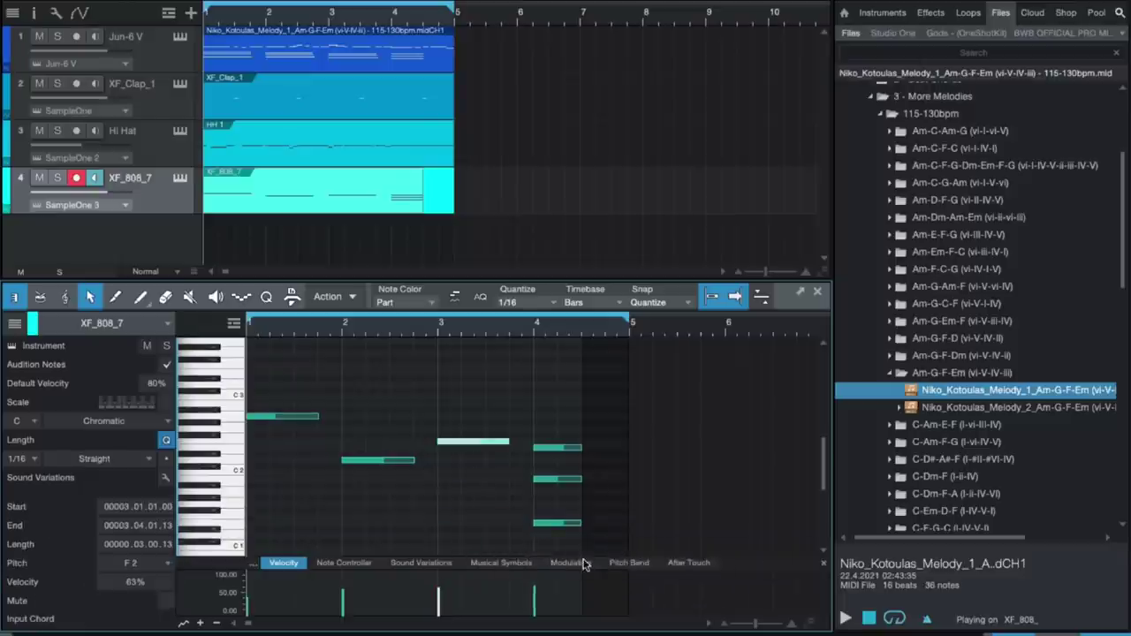
{"action": "left_click", "coordinate": [548, 502]}
{"action": "left_click_drag", "start_coordinate": [558, 447], "coordinate": [558, 447]}
{"action": "key", "text": "Delete"}
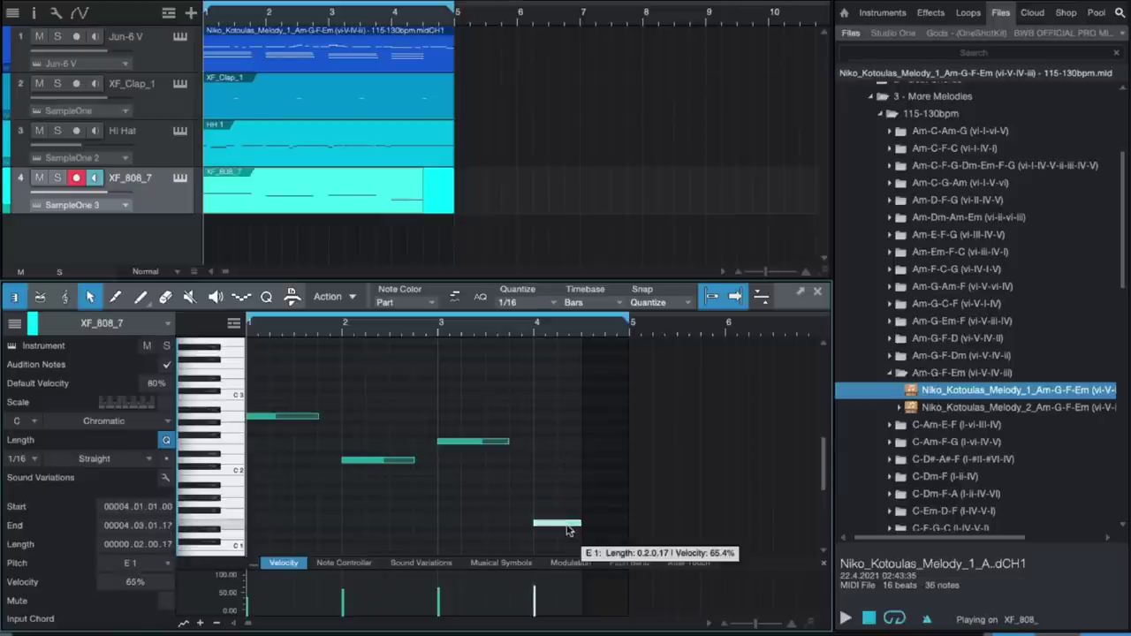
Raise the bar 4 bass note two octaves to E3, and transpose all four bass notes up one octave.
{"action": "key", "text": "shift+Up"}
{"action": "key", "text": "shift+Up"}
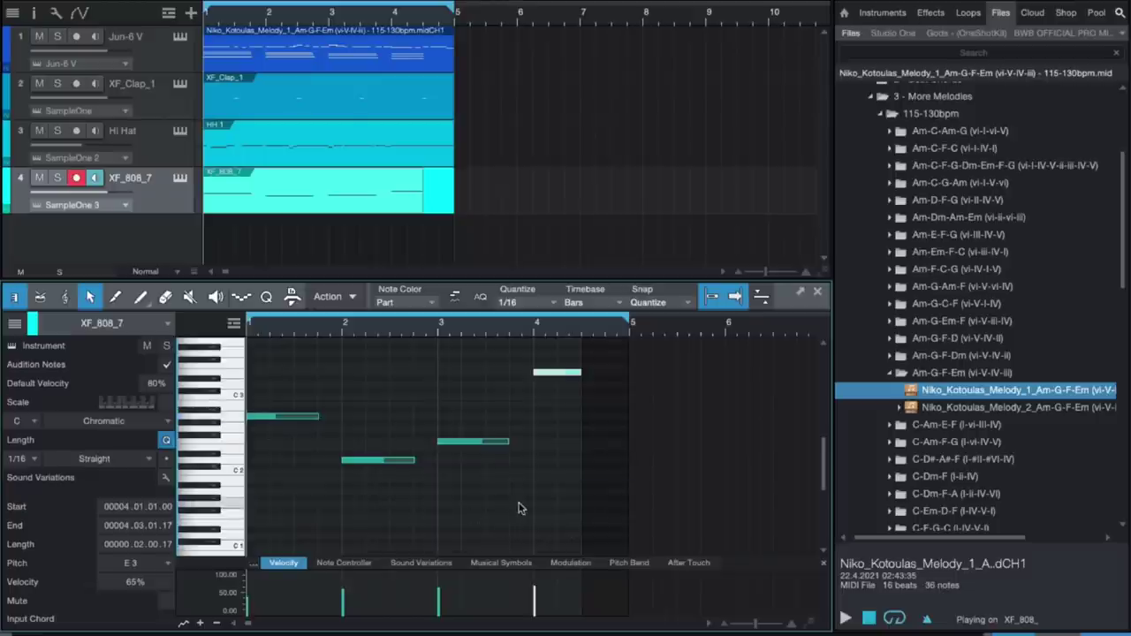
{"action": "left_click_drag", "start_coordinate": [263, 489], "coordinate": [541, 347]}
{"action": "key", "text": "shift+Up"}
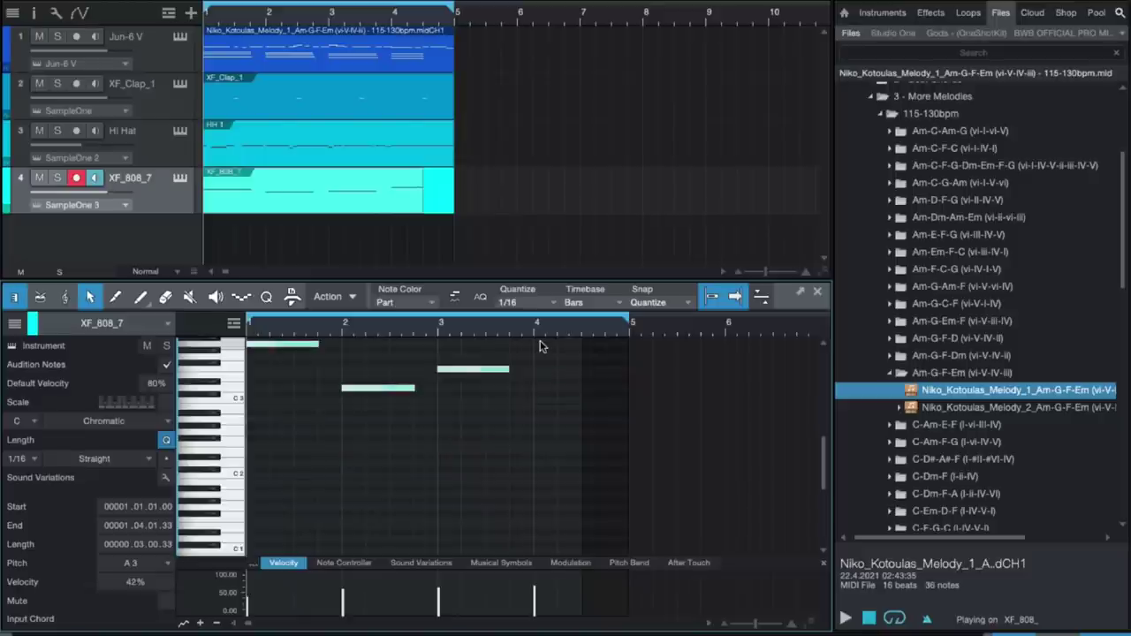
{"action": "scroll", "coordinate": [538, 416], "scroll_direction": "up", "scroll_amount": 5}
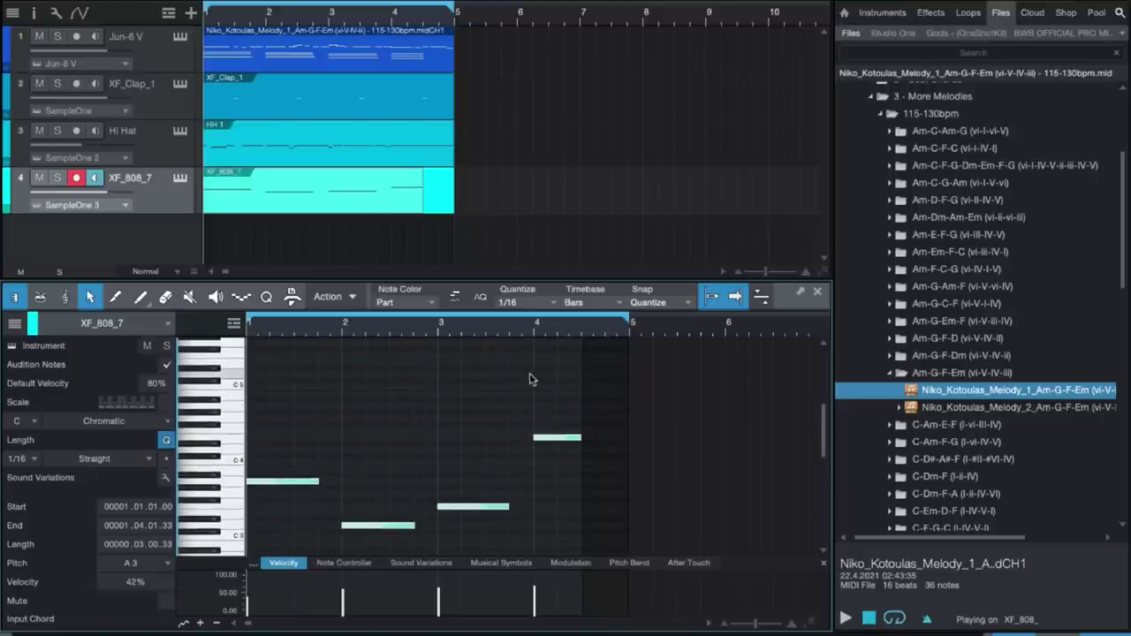
Raise the bar 1 bass note's velocity to about 82% and lower the bar 4 note one octave to E3.
{"action": "left_click", "coordinate": [521, 384]}
{"action": "key", "text": "space"}
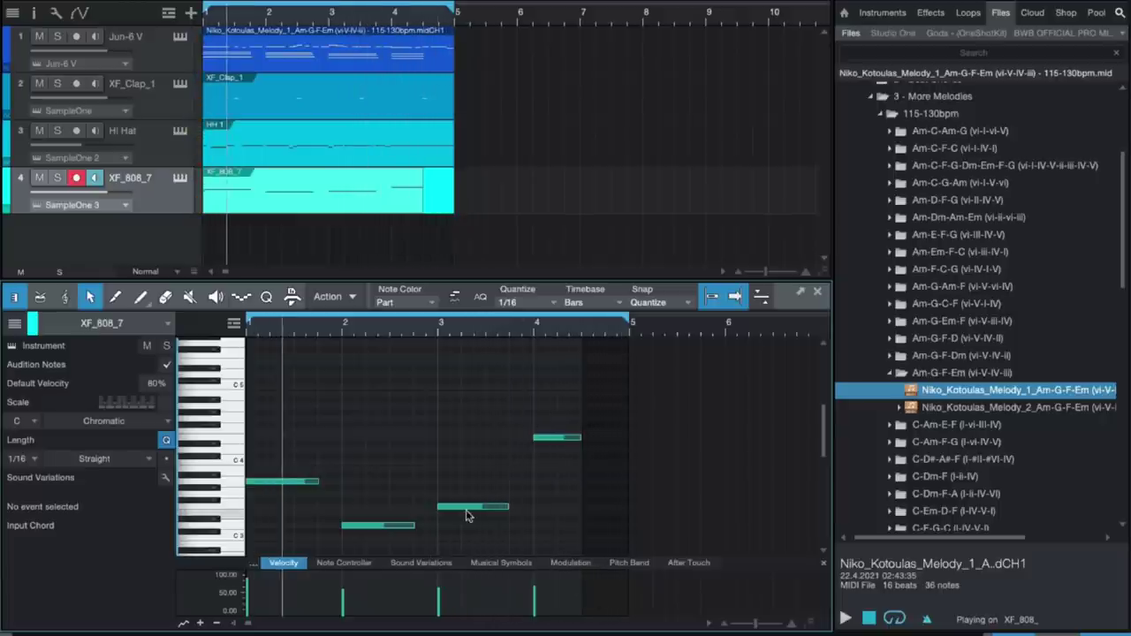
{"action": "scroll", "coordinate": [448, 463], "scroll_direction": "down", "scroll_amount": 5}
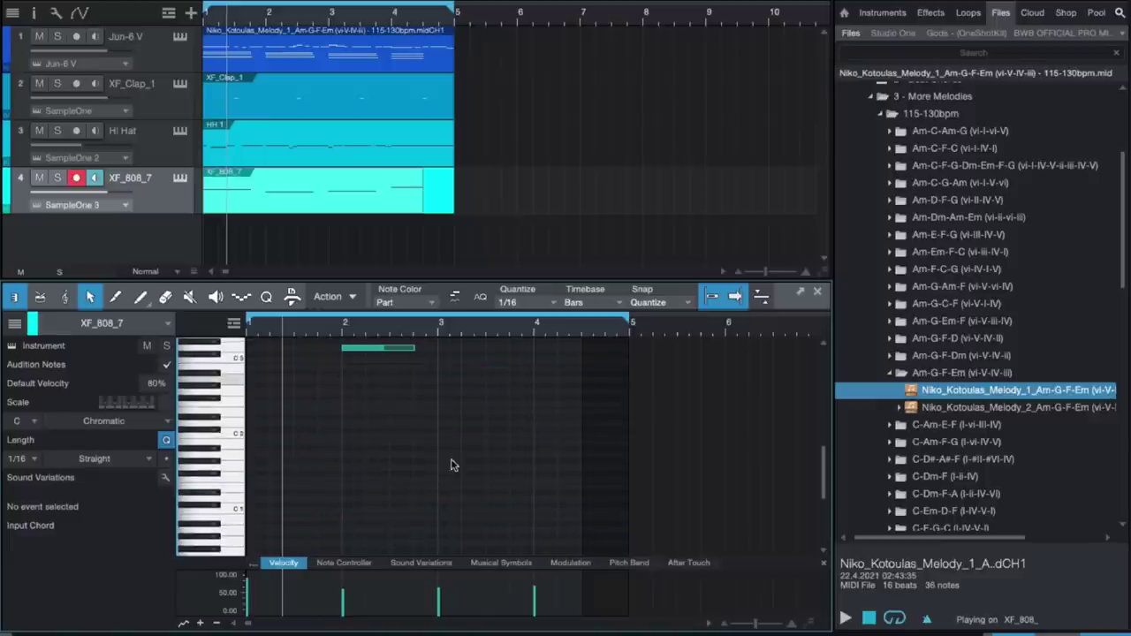
{"action": "scroll", "coordinate": [449, 462], "scroll_direction": "up", "scroll_amount": 4}
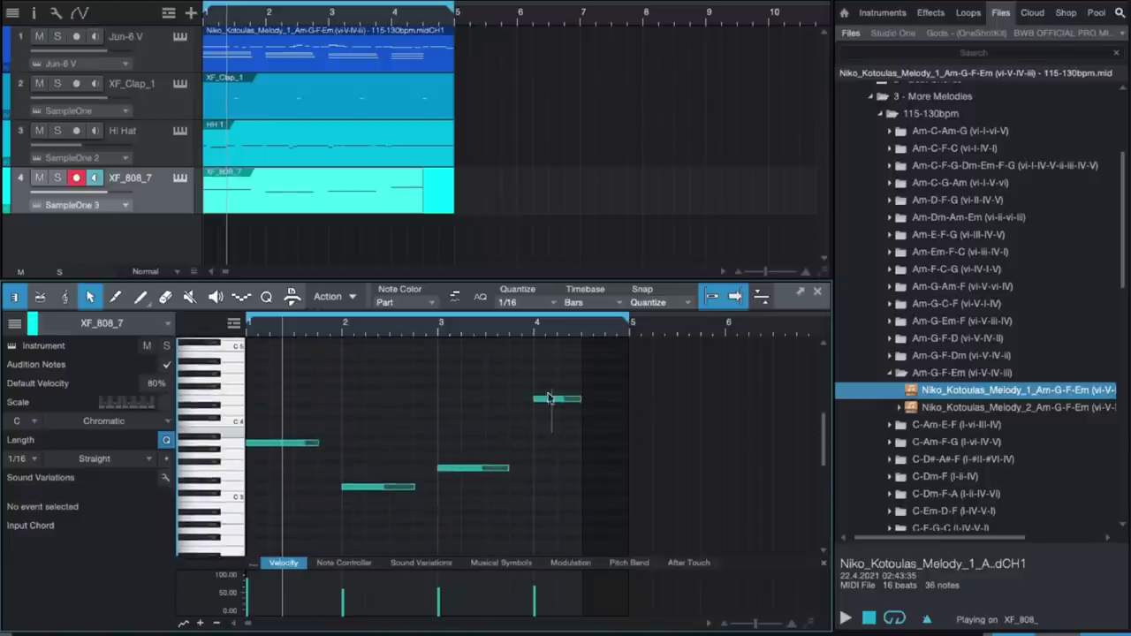
{"action": "left_click", "coordinate": [547, 397]}
{"action": "key", "text": "shift+Down"}
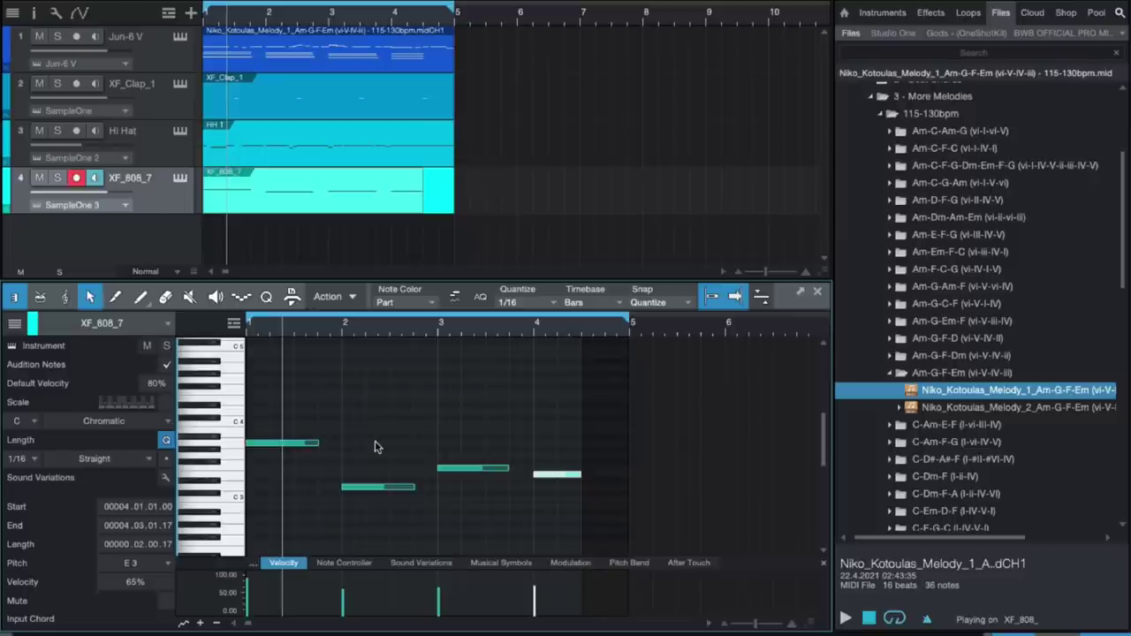
Shorten the bar 1 A3 bass note to one beat and copy it to positions 1.02.03 and 1.04.01.
{"action": "left_click", "coordinate": [311, 464]}
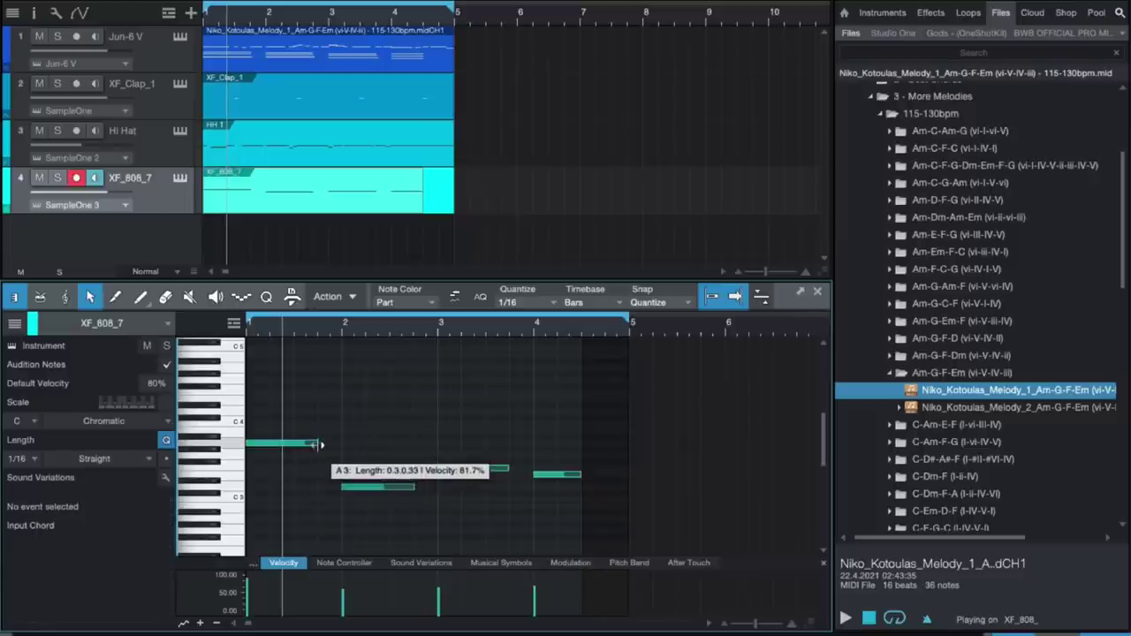
{"action": "left_click_drag", "start_coordinate": [320, 444], "coordinate": [273, 445]}
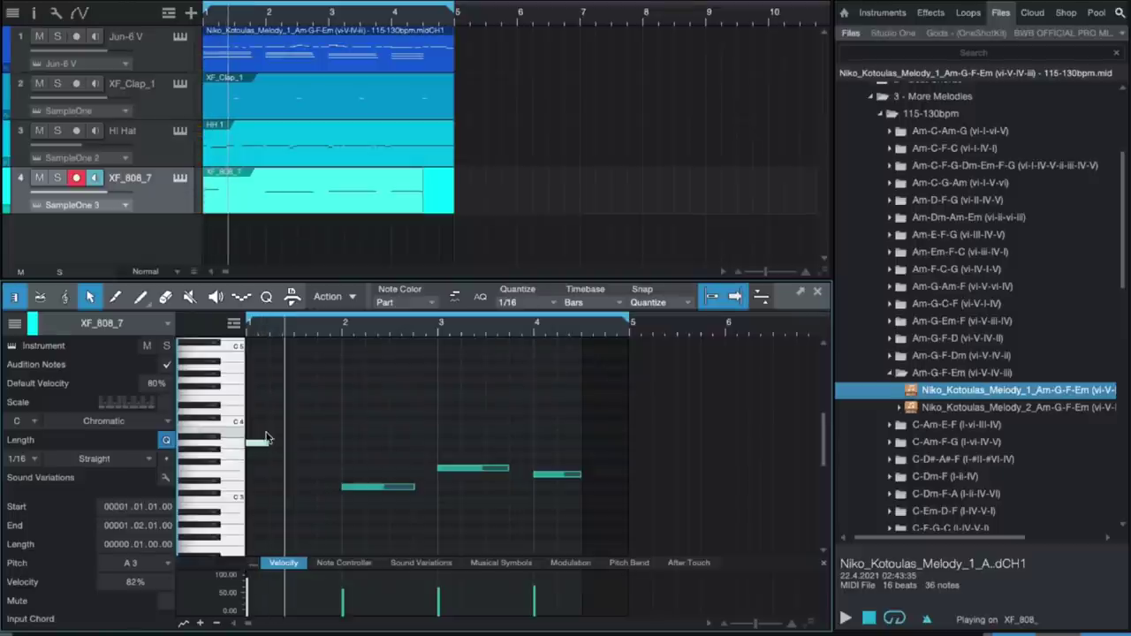
{"action": "left_click_drag", "start_coordinate": [262, 444], "coordinate": [293, 448]}
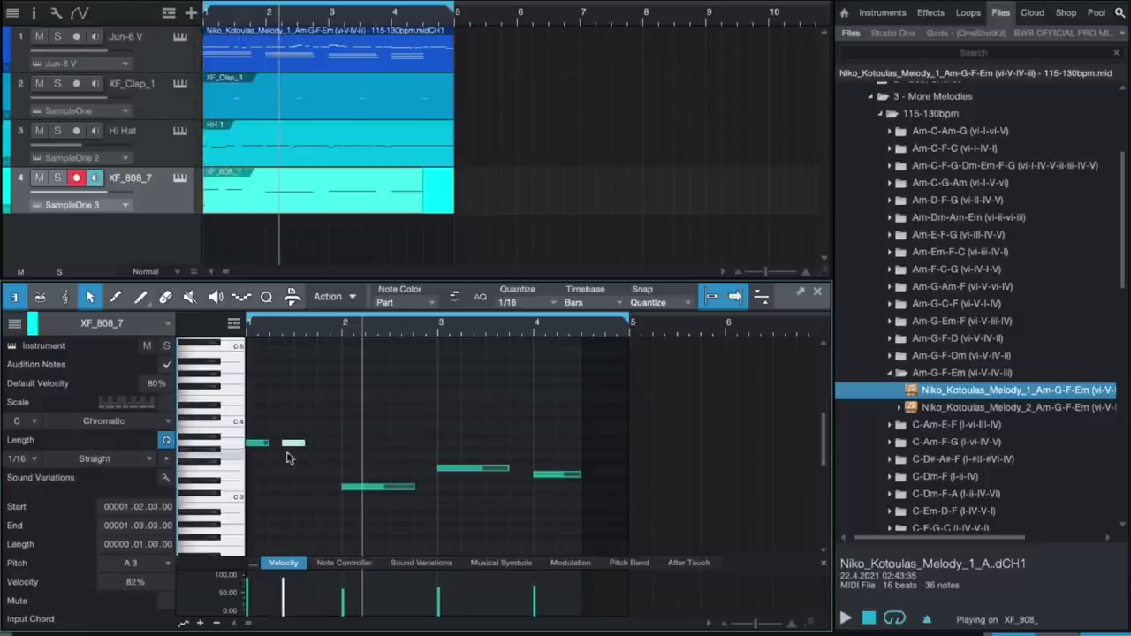
{"action": "left_click_drag", "start_coordinate": [295, 446], "coordinate": [327, 446]}
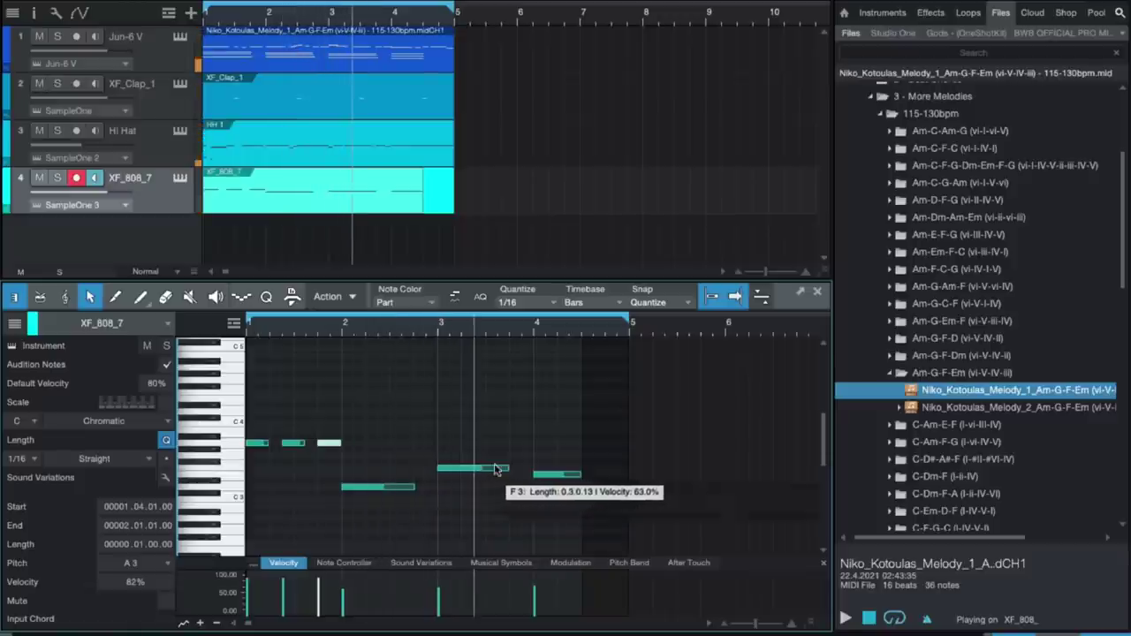
Shorten bar 3's F3 note to three sixteenths, copy it twice in the bar 1 rhythm, and shorten bar 4's E3 note to one beat.
{"action": "left_click_drag", "start_coordinate": [496, 468], "coordinate": [447, 473]}
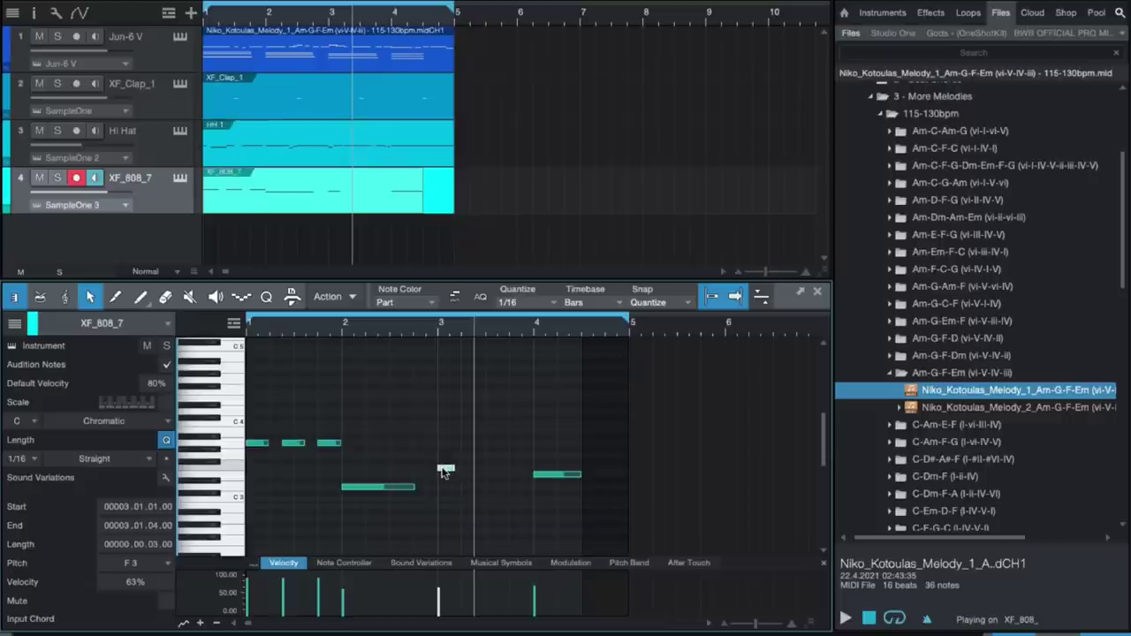
{"action": "right_click", "coordinate": [452, 471]}
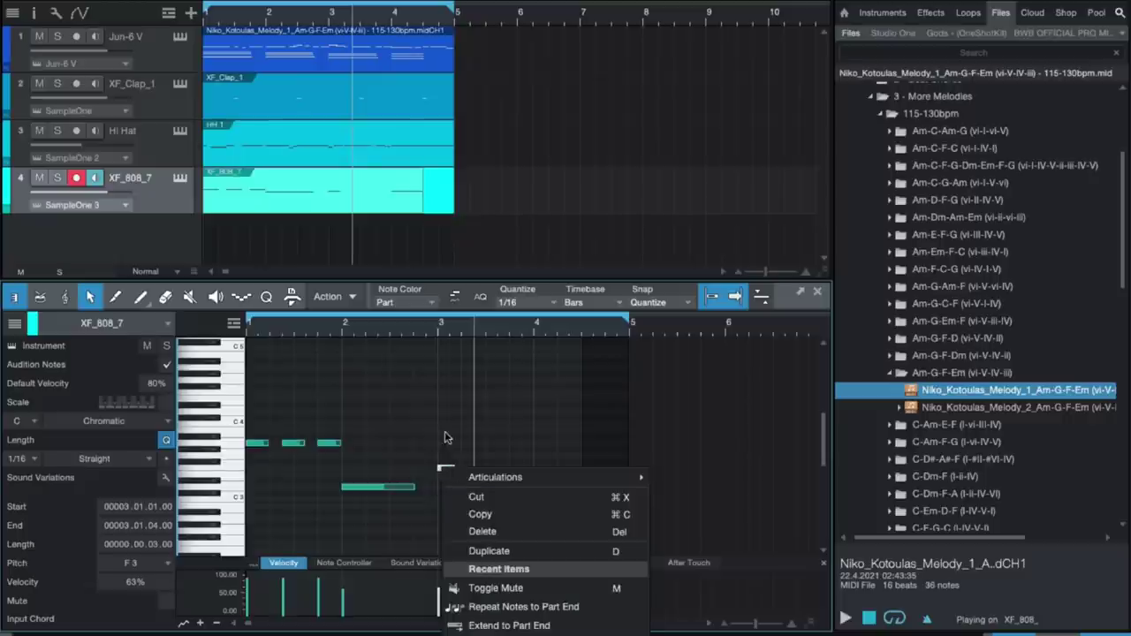
{"action": "left_click", "coordinate": [431, 443]}
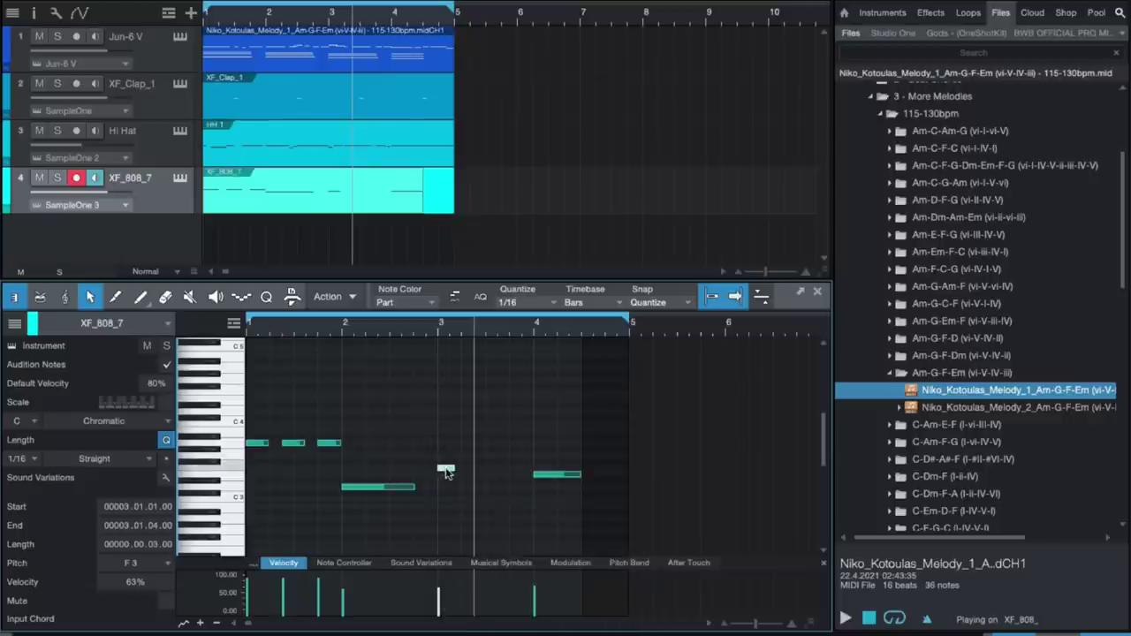
{"action": "left_click_drag", "start_coordinate": [446, 472], "coordinate": [551, 475]}
{"action": "key", "text": "space"}
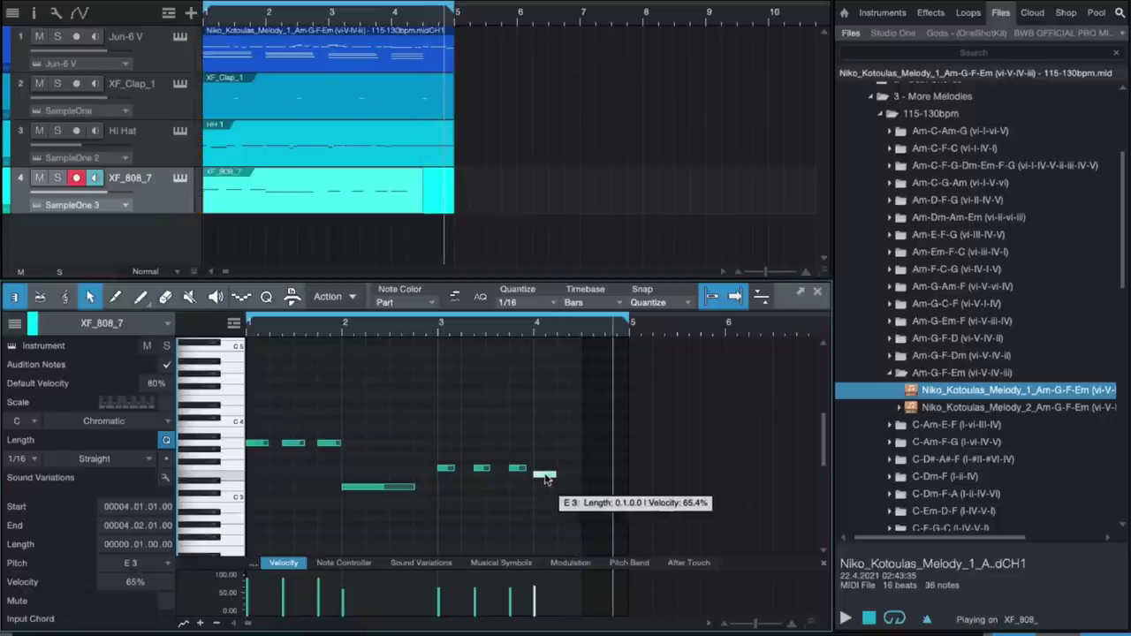
Copy the bar 4 E3 note to 4.03.01, place a further copy at 4.04.01 raised to F3, and play the beat.
{"action": "right_click", "coordinate": [545, 477]}
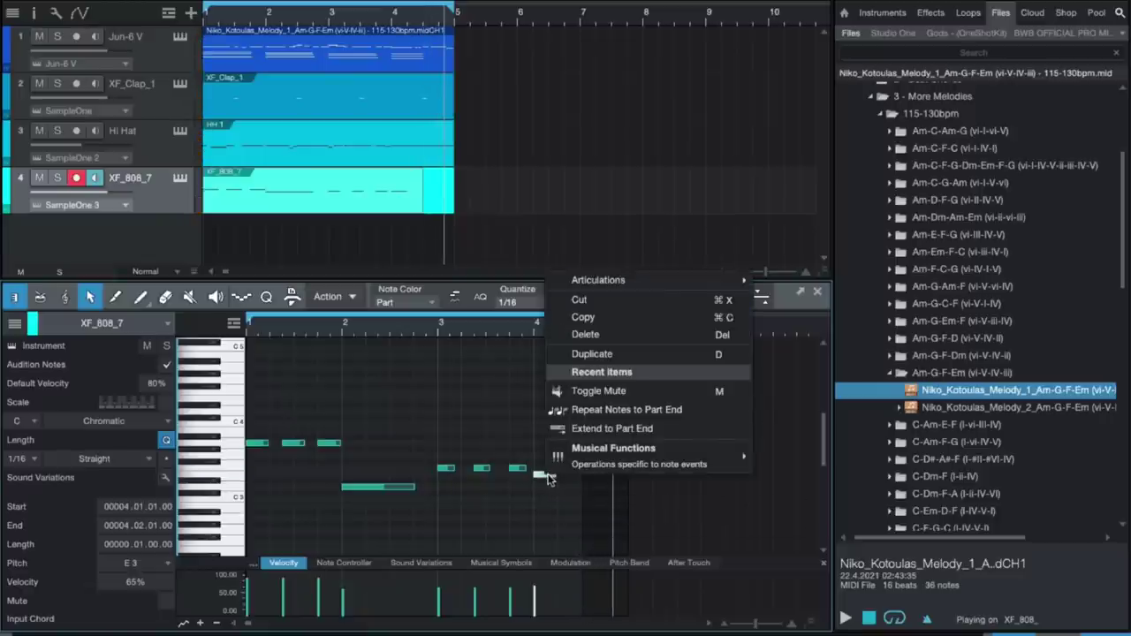
{"action": "left_click", "coordinate": [545, 513]}
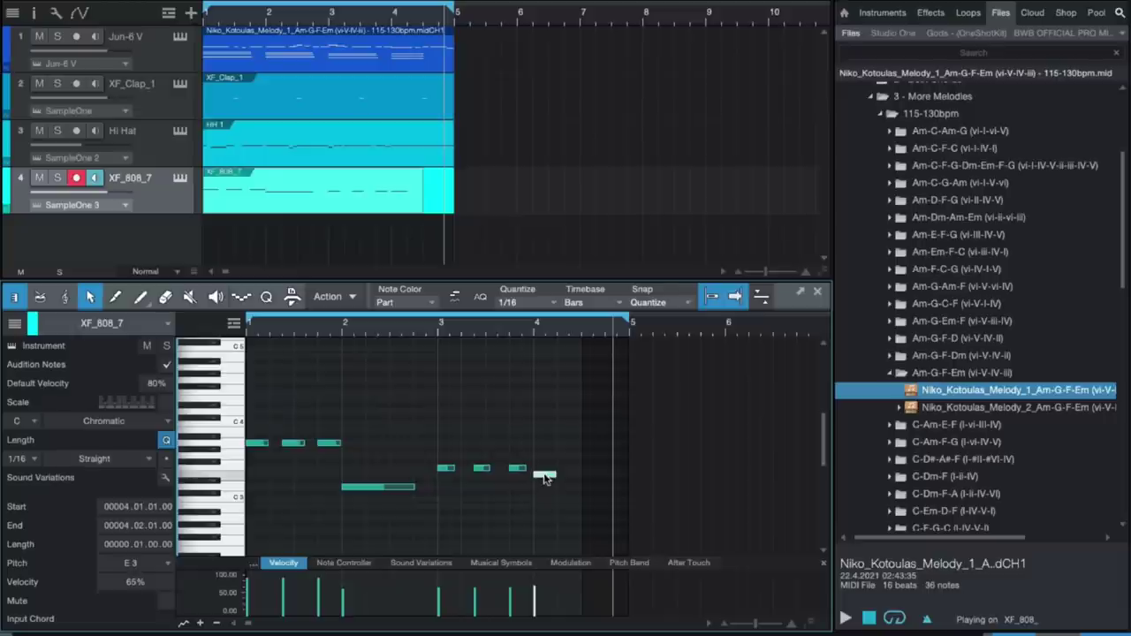
{"action": "left_click", "coordinate": [580, 469]}
{"action": "left_click", "coordinate": [591, 475]}
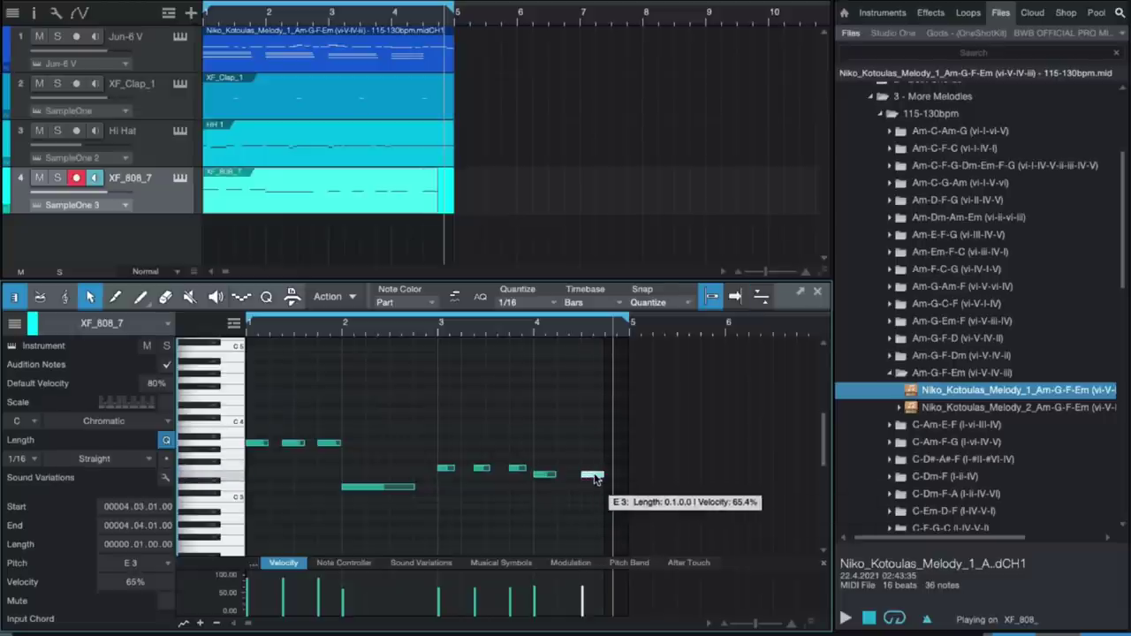
{"action": "left_click_drag", "start_coordinate": [596, 478], "coordinate": [618, 470]}
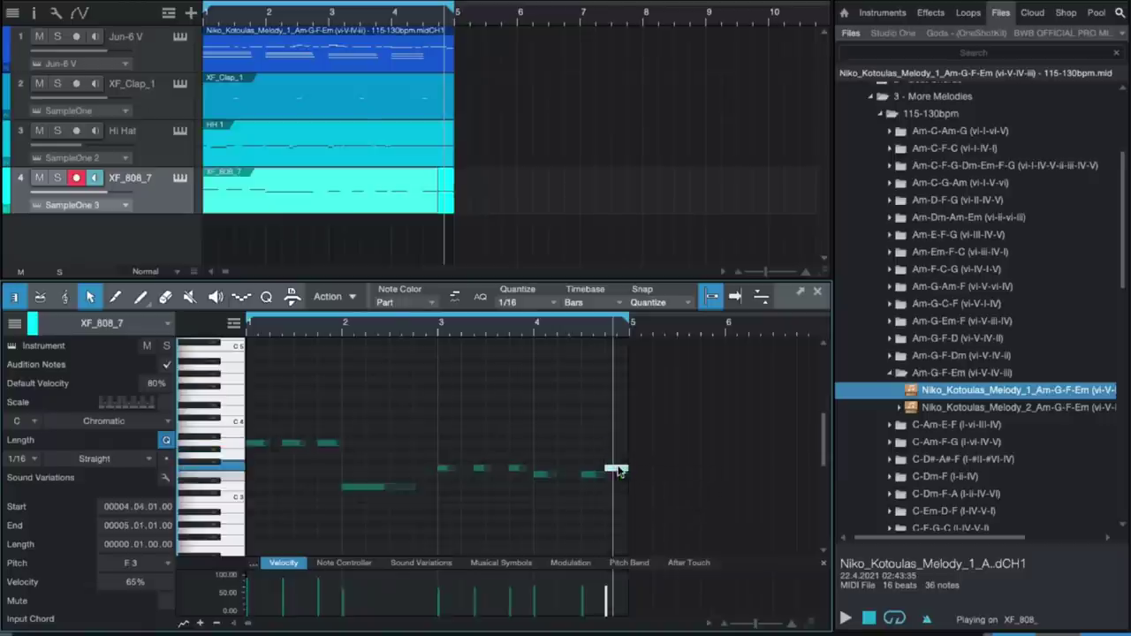
{"action": "key", "text": "space"}
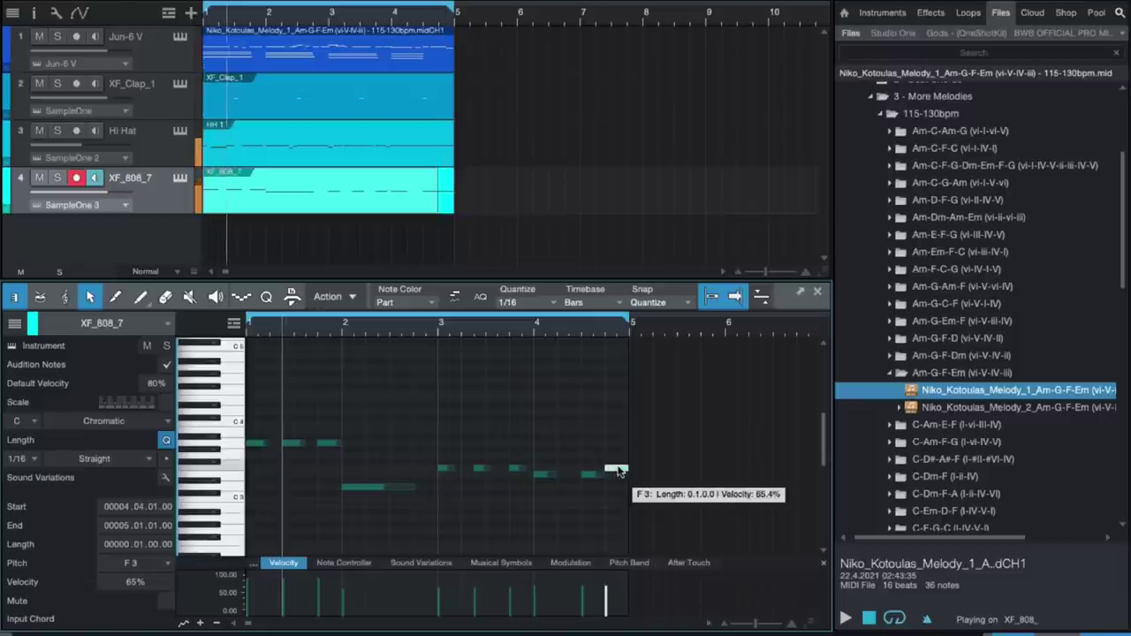